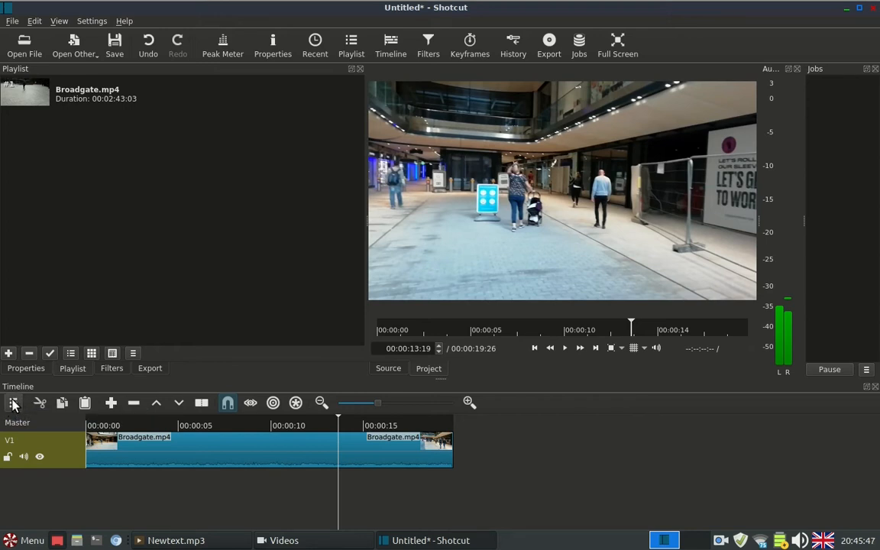
# Step: Add a second video track to the timeline above the Broadgate.mp4 clip
pyautogui.click(12, 402)
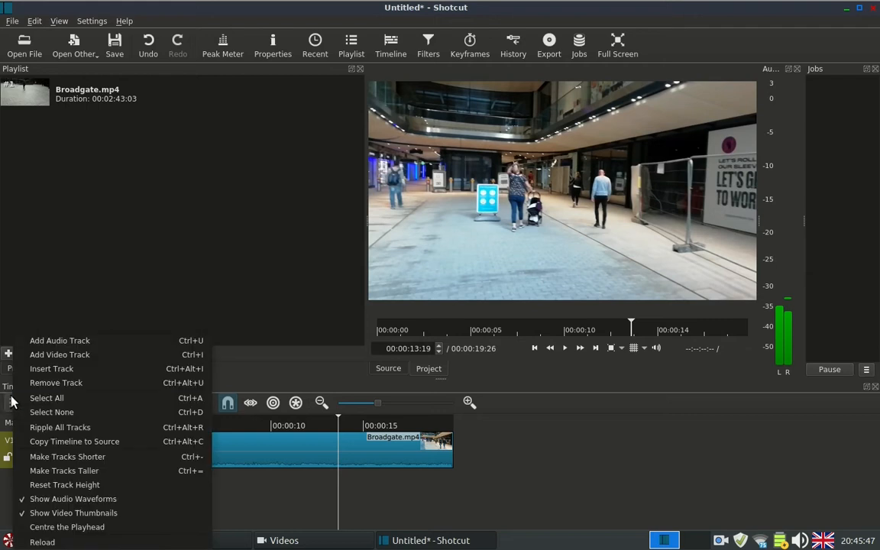
pyautogui.click(97, 355)
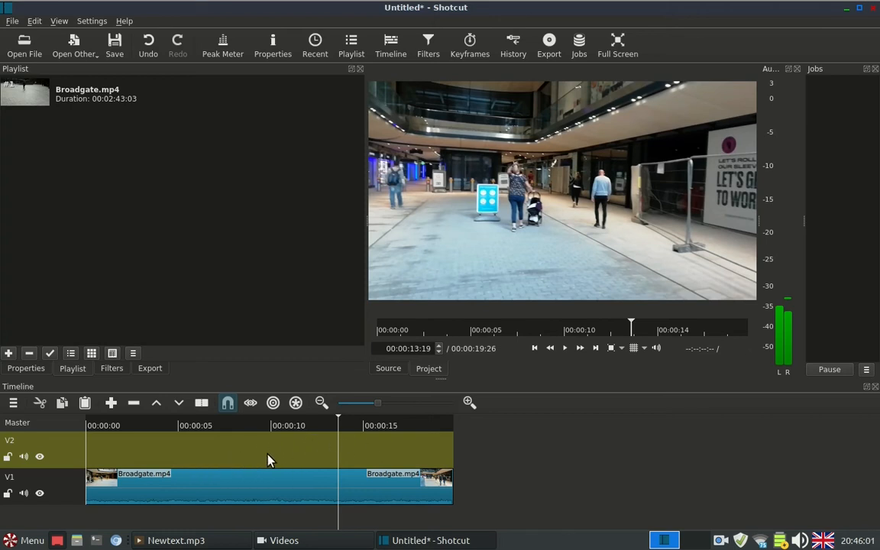
pyautogui.rightClick(683, 456)
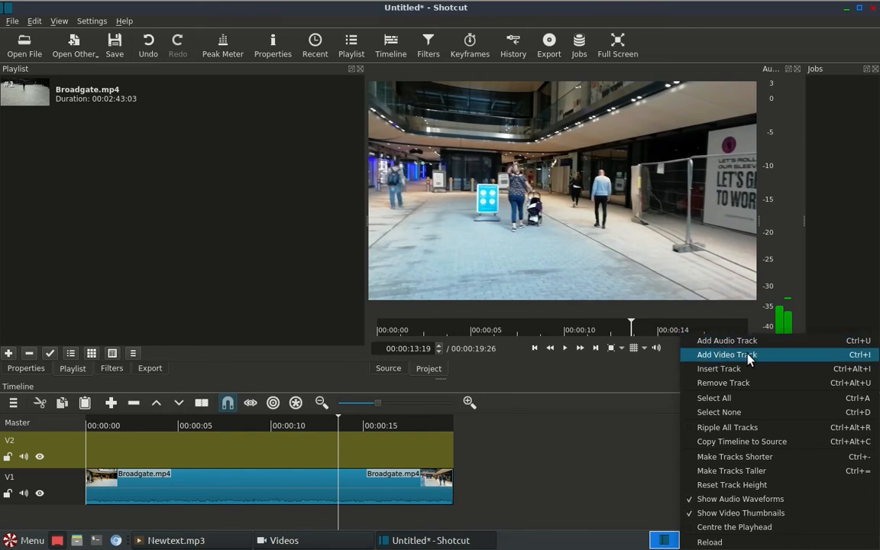
pyautogui.click(581, 431)
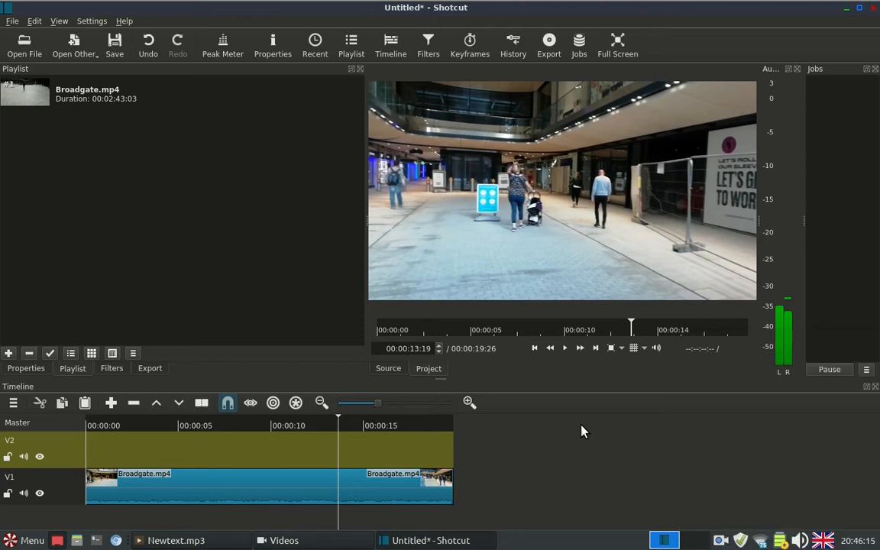
# Step: Create a transparent colour clip and add it to the playlist
pyautogui.click(79, 46)
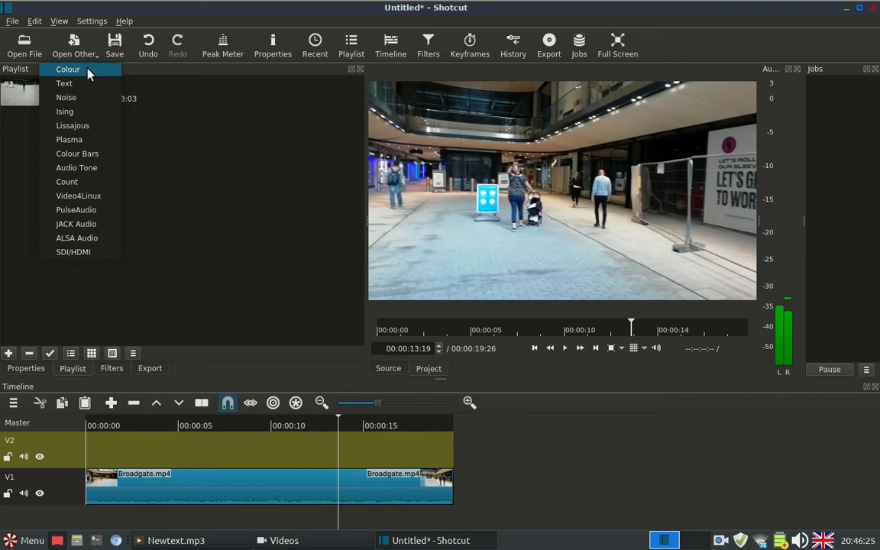
pyautogui.click(87, 73)
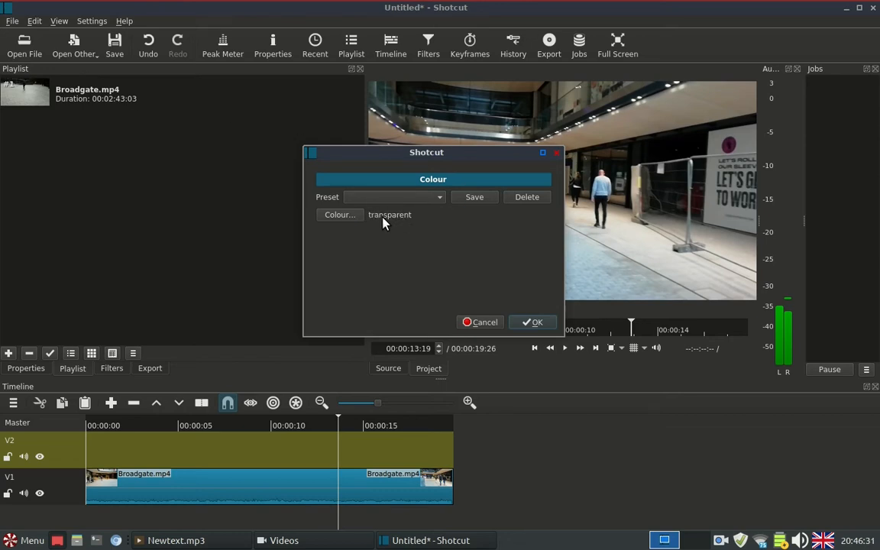
pyautogui.click(532, 322)
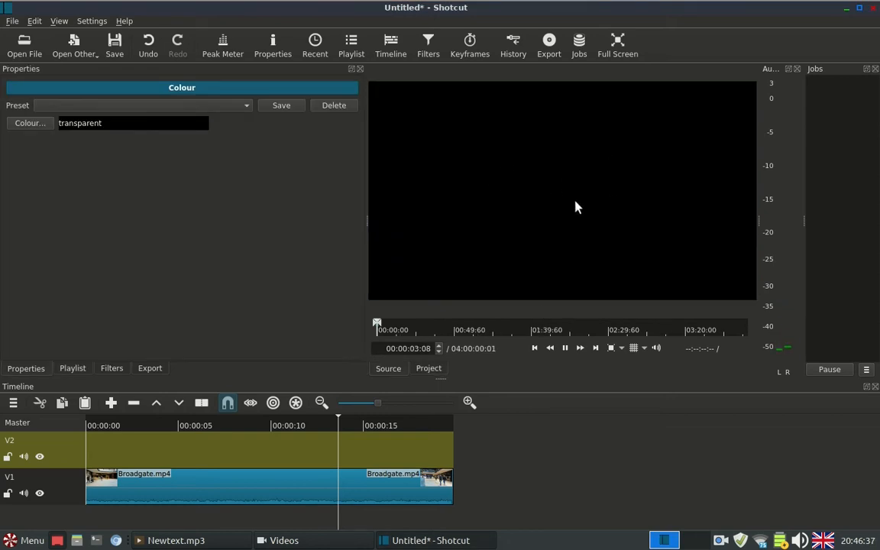
pyautogui.press('space')
pyautogui.click(71, 368)
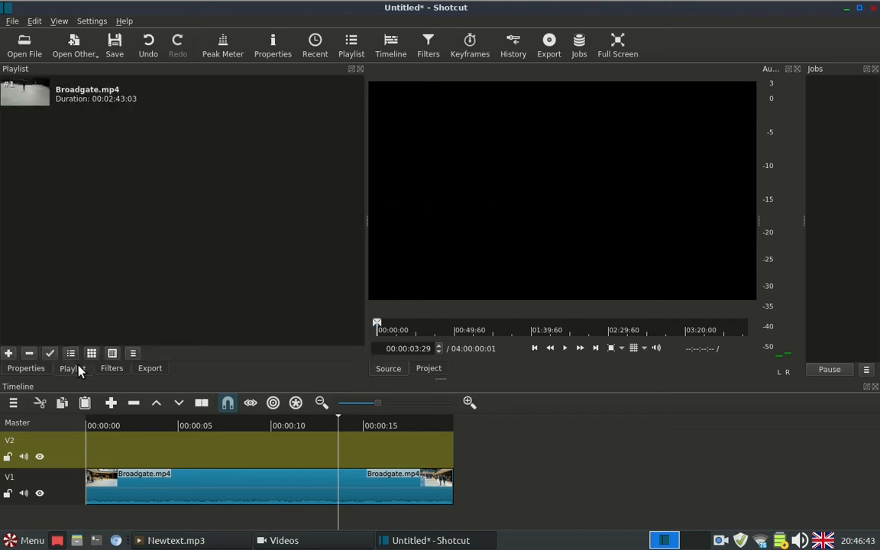
pyautogui.moveTo(573, 236); pyautogui.dragTo(150, 239)
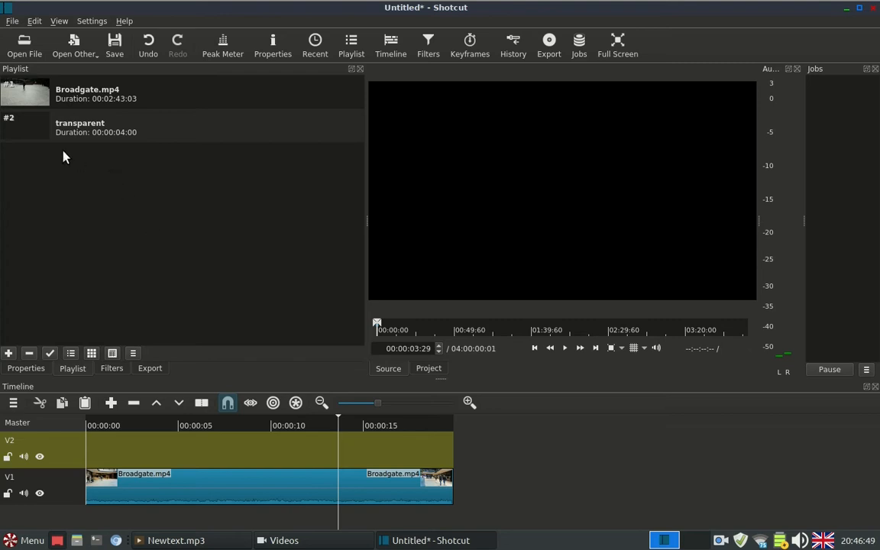
# Step: Place the transparent clip on track V2 and move and lengthen it to span from about 4 to 11.5 seconds
pyautogui.moveTo(42, 133); pyautogui.dragTo(127, 442)
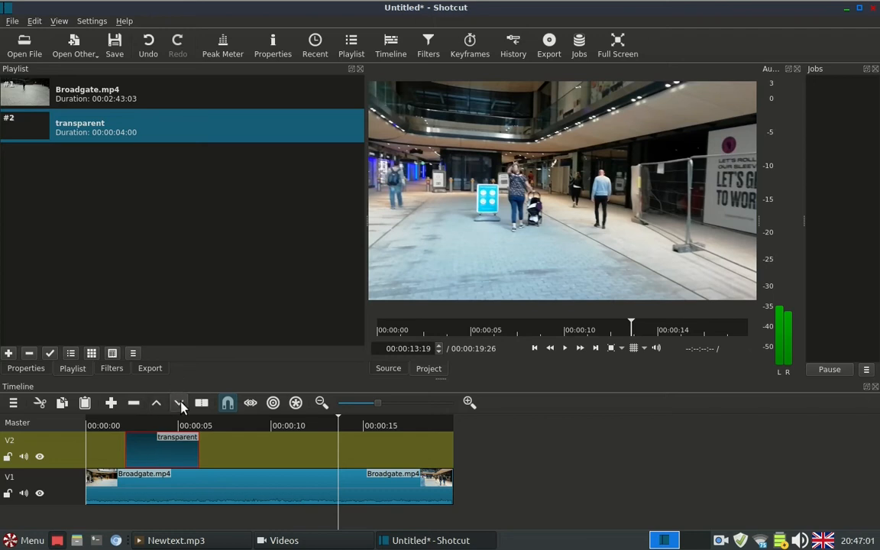
pyautogui.moveTo(169, 449)
pyautogui.mouseDown()
pyautogui.moveTo(395, 463)
pyautogui.moveTo(157, 458)
pyautogui.moveTo(181, 453)
pyautogui.mouseUp()
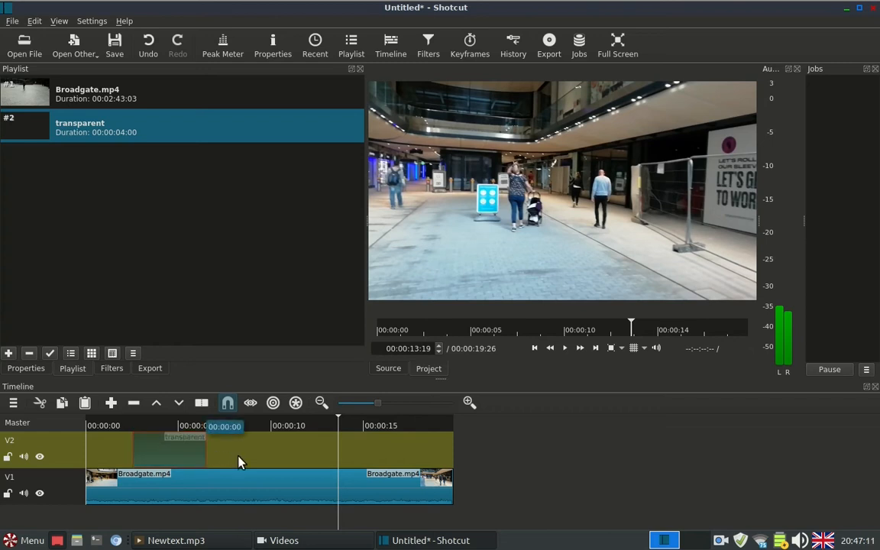
pyautogui.moveTo(221, 456); pyautogui.dragTo(275, 467)
pyautogui.moveTo(214, 455); pyautogui.dragTo(239, 454)
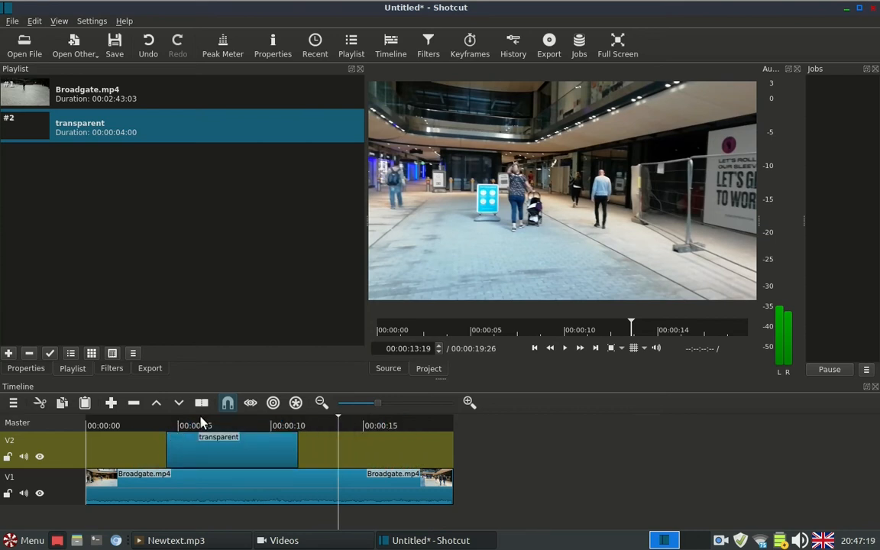
# Step: Place the playhead within the transparent clip at about 6.5 seconds and apply a Text: Simple filter to the clip
pyautogui.click(207, 422)
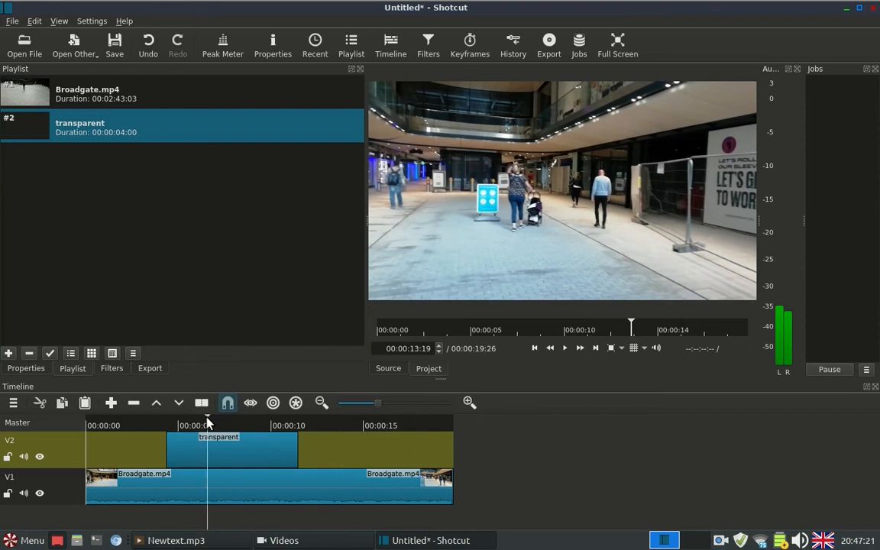
pyautogui.click(247, 449)
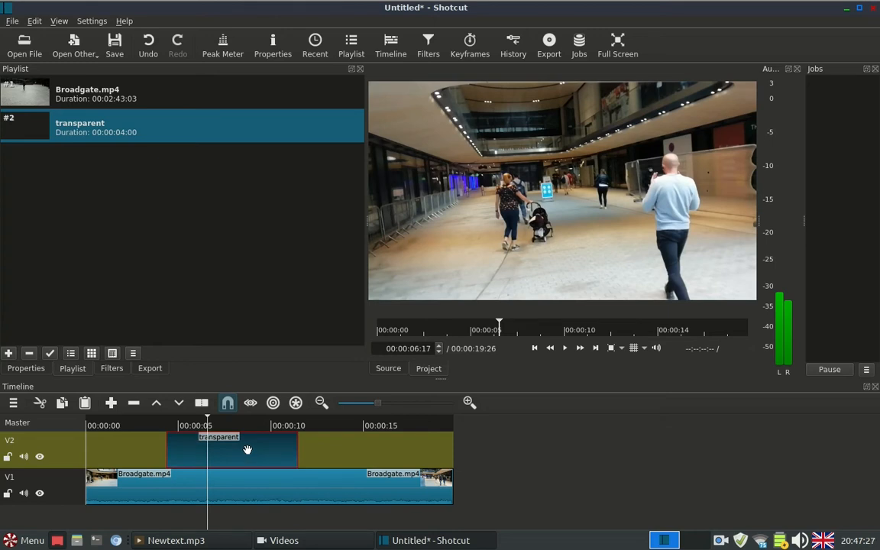
pyautogui.click(112, 369)
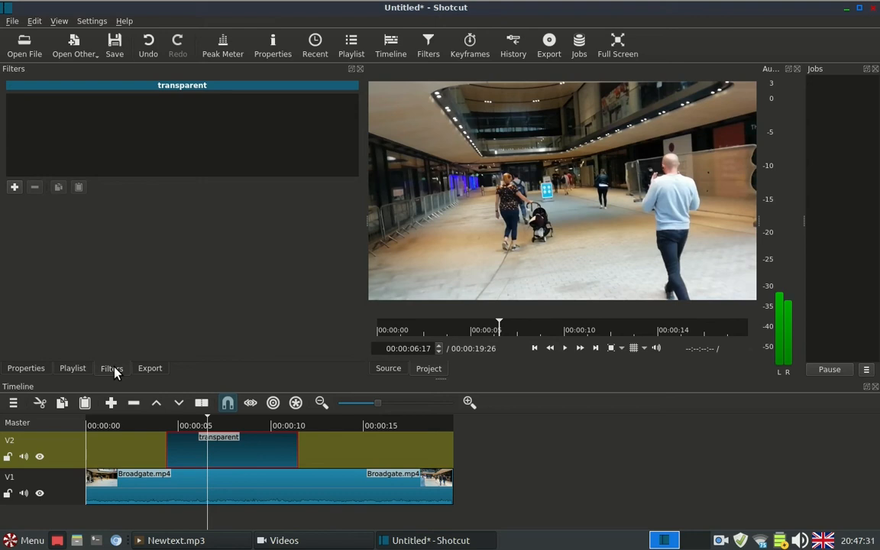
pyautogui.click(15, 187)
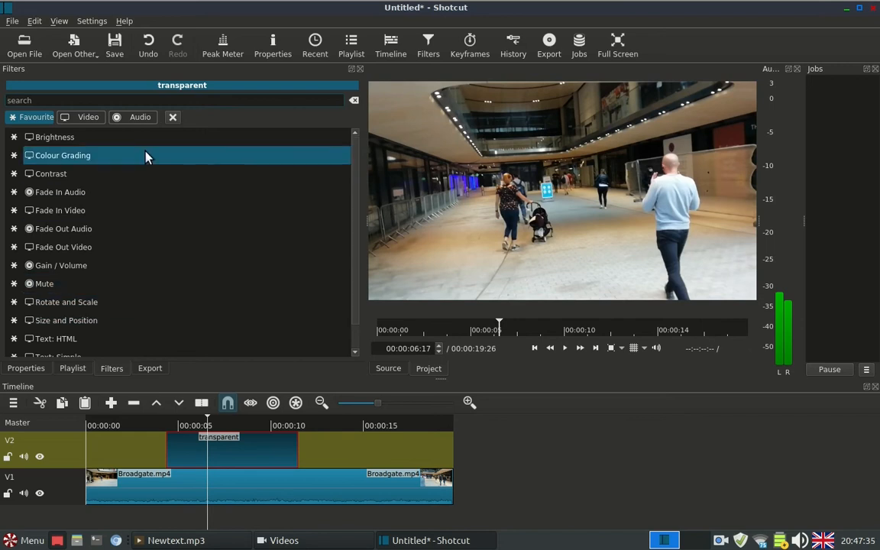
pyautogui.scroll(-1, 167, 200)
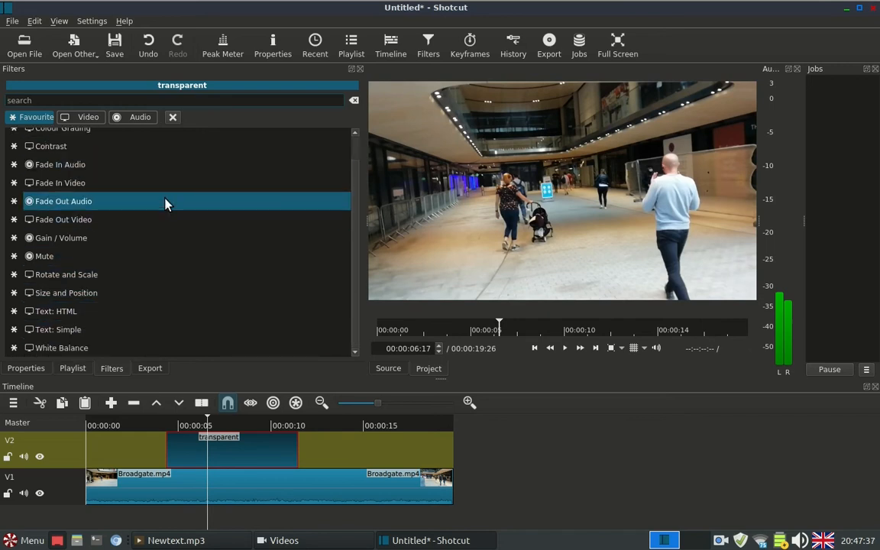
pyautogui.click(76, 334)
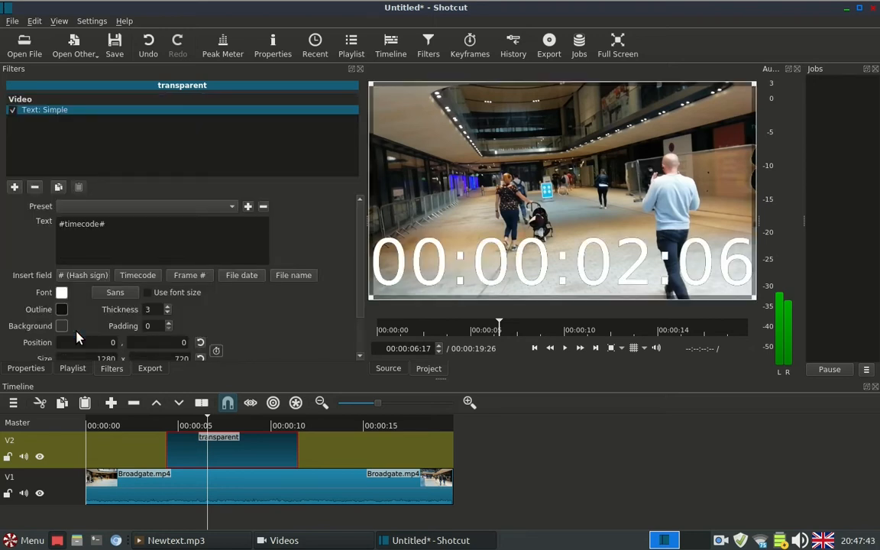
# Step: Replace the timecode text with "bishbosh" and resize its text box to about 1169 x 637, positioned at about 69, 60
pyautogui.click(115, 224)
pyautogui.moveTo(113, 225); pyautogui.dragTo(58, 225)
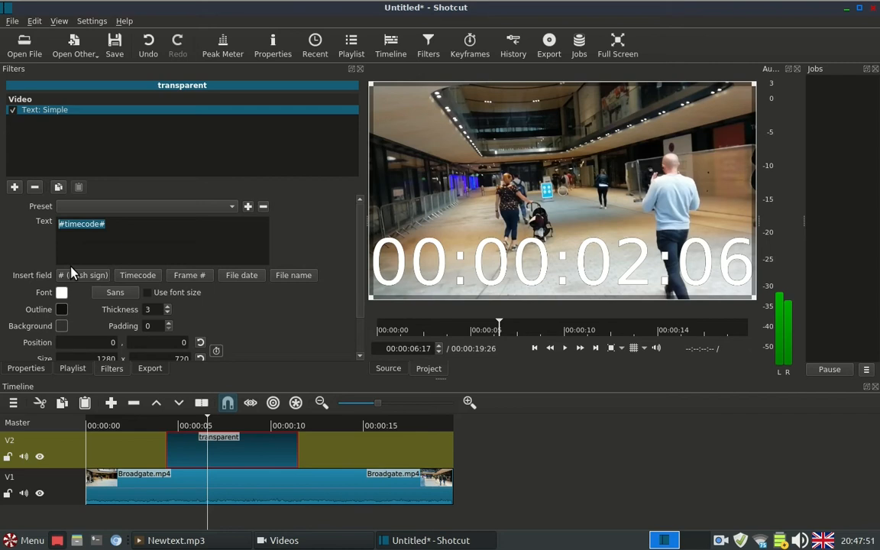
pyautogui.press('BackSpace')
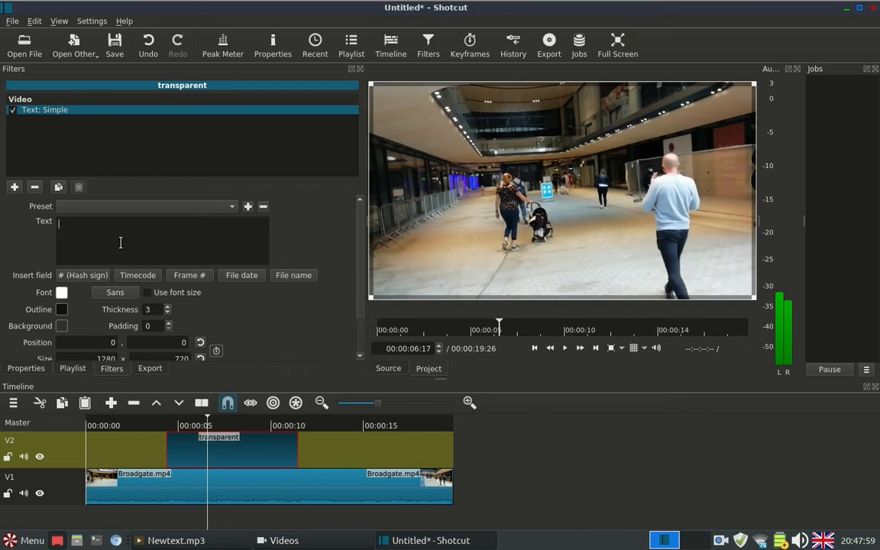
pyautogui.write('bishb')
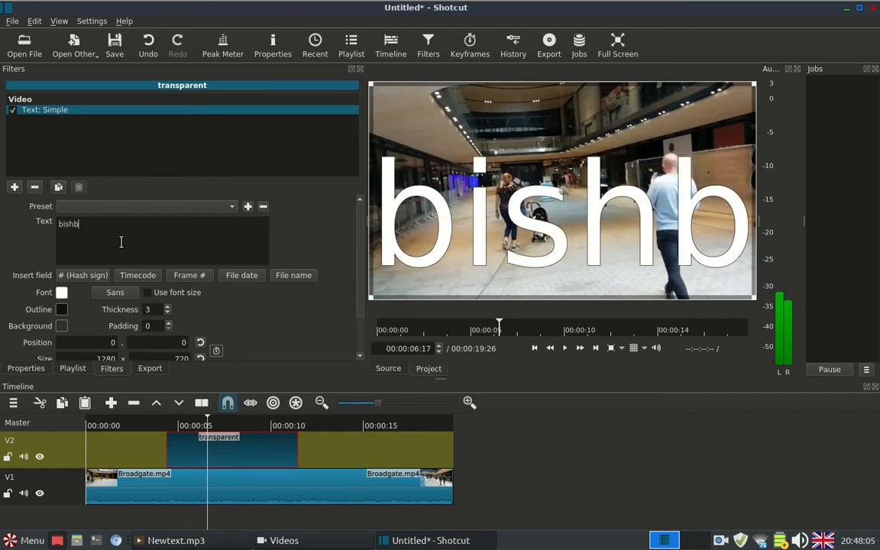
pyautogui.write('osh')
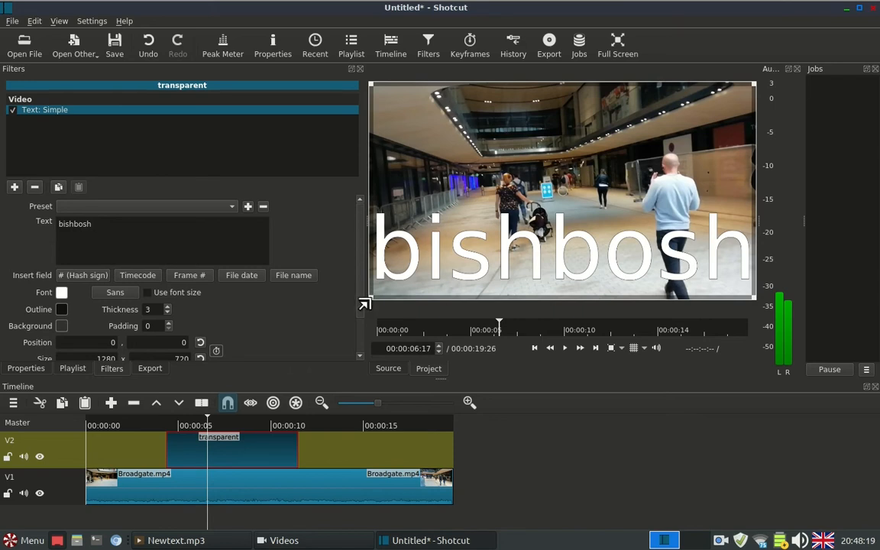
pyautogui.moveTo(365, 304); pyautogui.dragTo(413, 273)
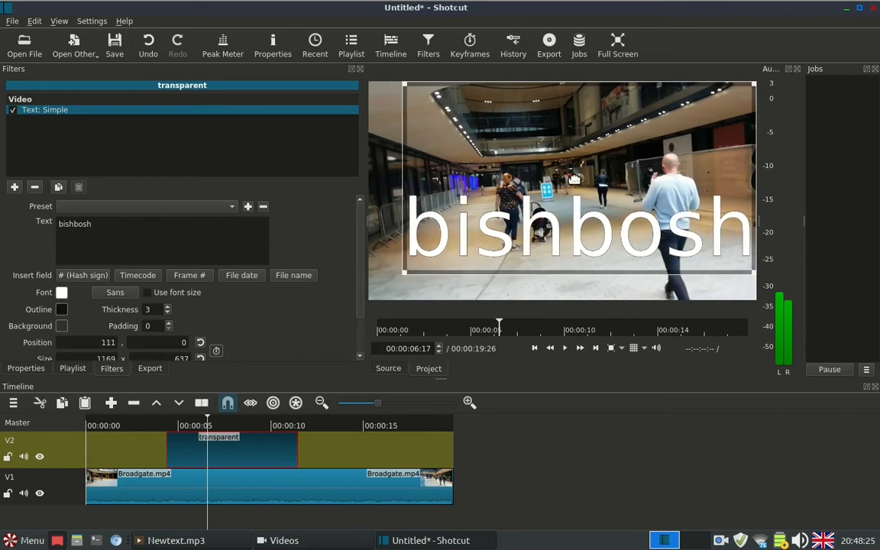
pyautogui.moveTo(580, 177); pyautogui.dragTo(563, 210)
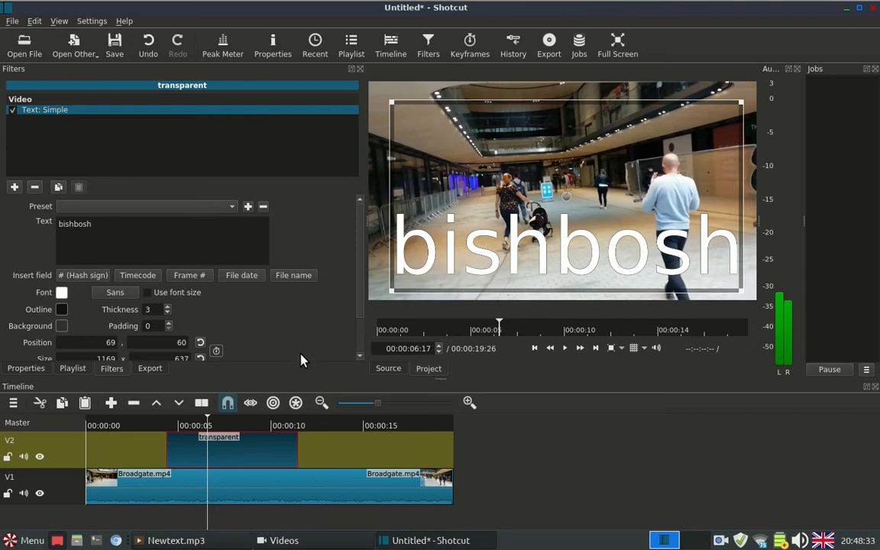
# Step: Set the title's font colour to yellow (#ffff00) and its outline thickness to 14
pyautogui.click(62, 293)
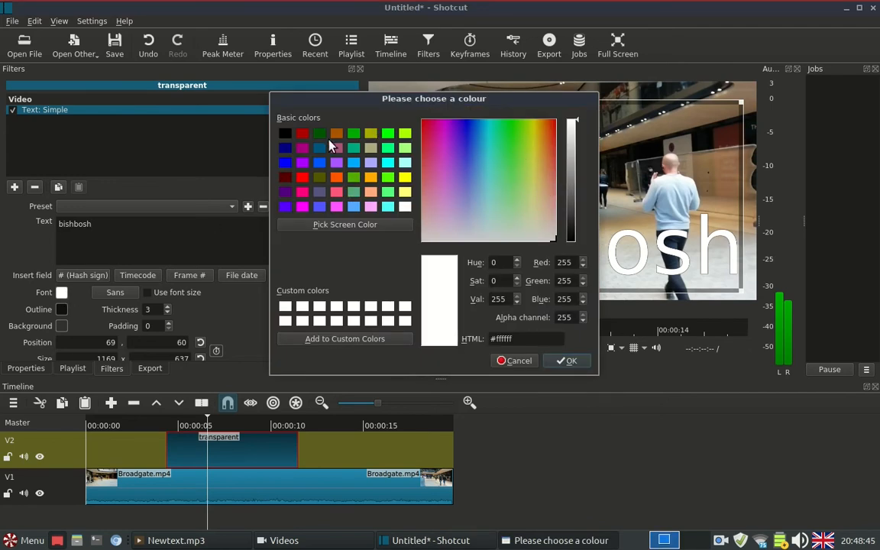
pyautogui.click(406, 178)
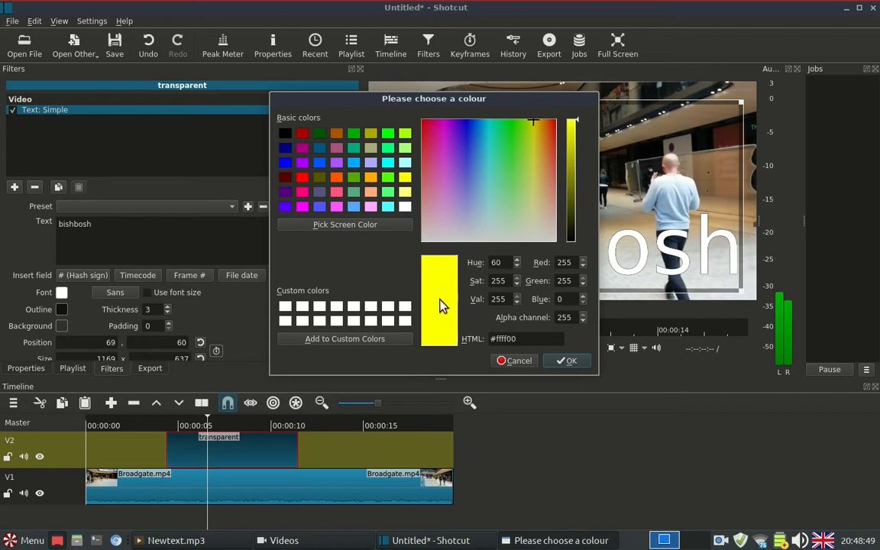
pyautogui.click(568, 360)
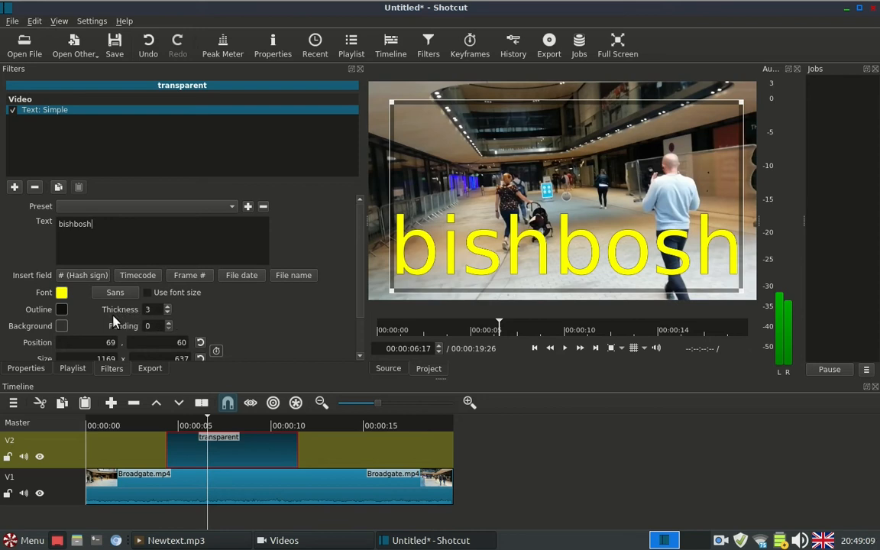
pyautogui.click(167, 306)
pyautogui.click(168, 312)
pyautogui.scroll(11, 167, 309)
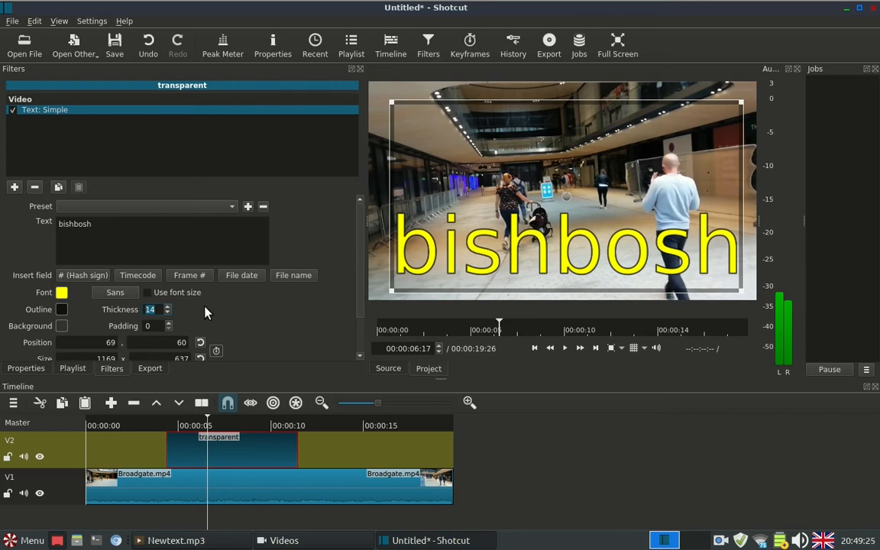
# Step: Change the title's font to Punch in the Regular style
pyautogui.click(114, 292)
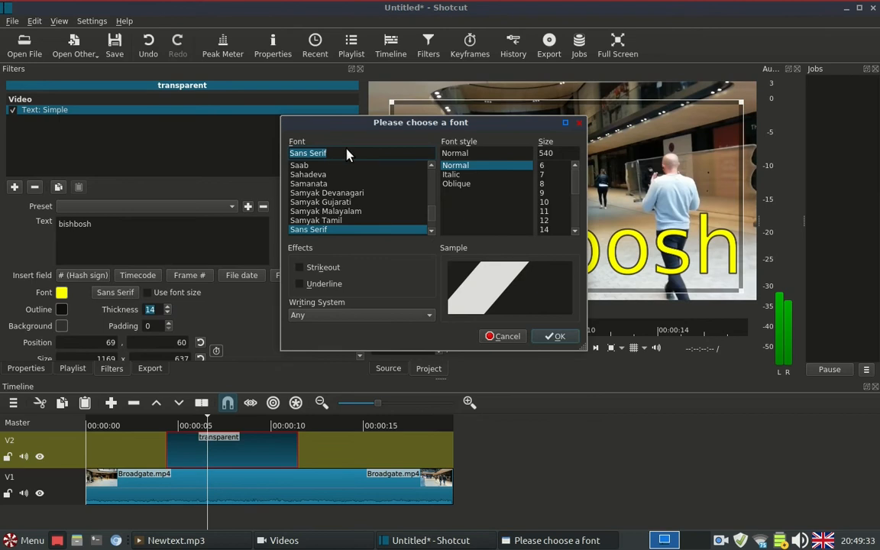
pyautogui.scroll(10, 355, 192)
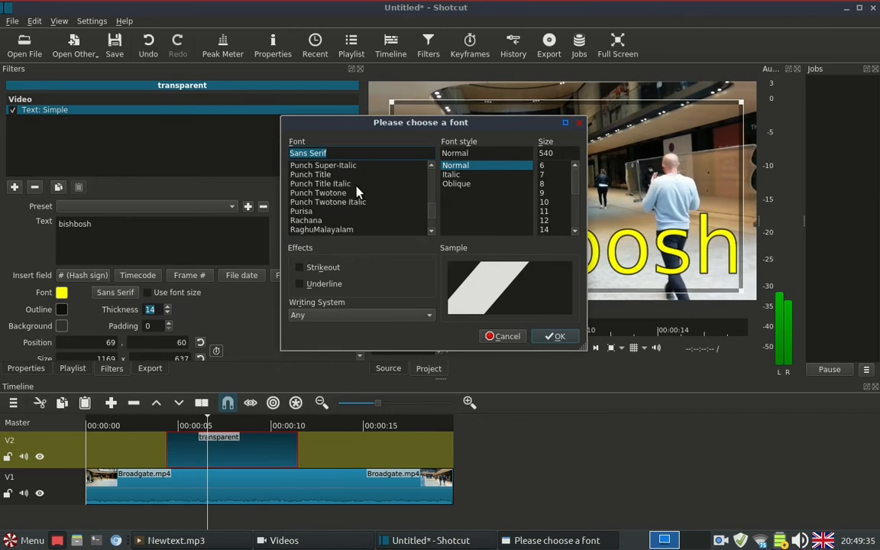
pyautogui.scroll(3, 355, 192)
pyautogui.scroll(-3, 355, 193)
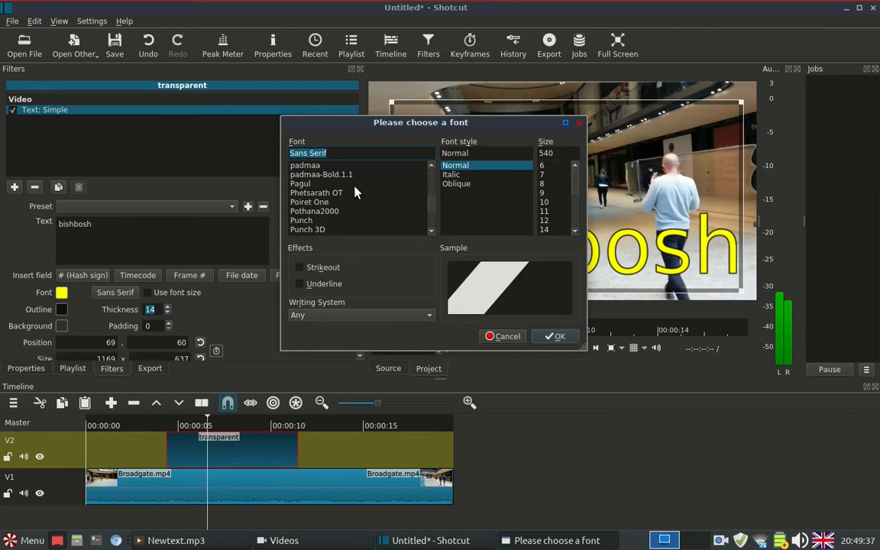
pyautogui.scroll(-2, 355, 193)
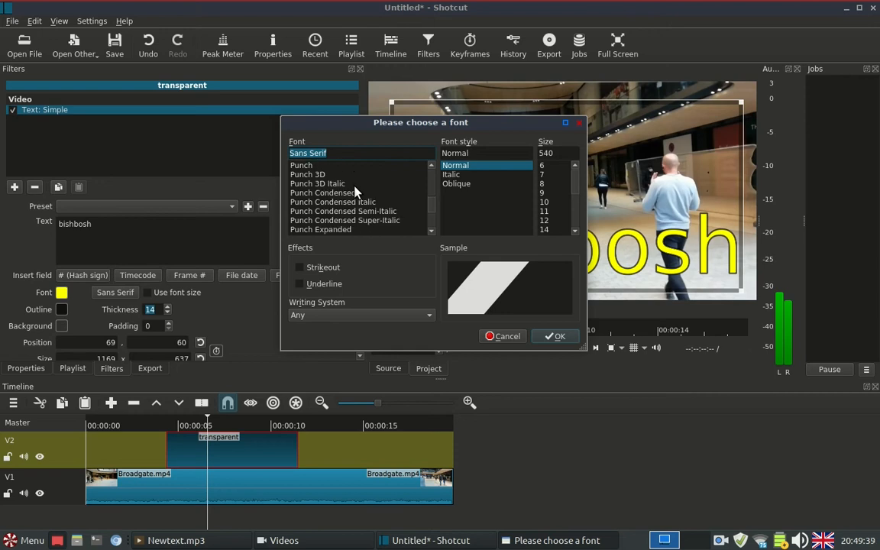
pyautogui.scroll(1, 355, 193)
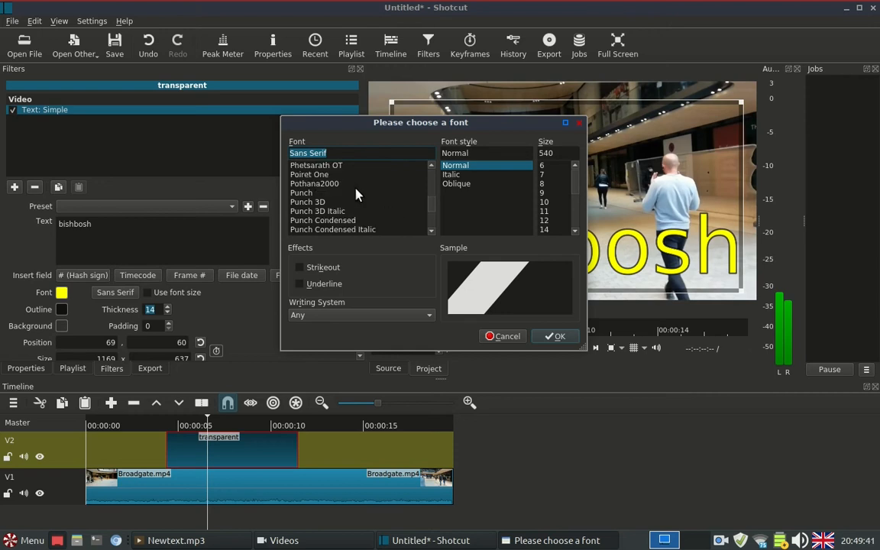
pyautogui.click(305, 192)
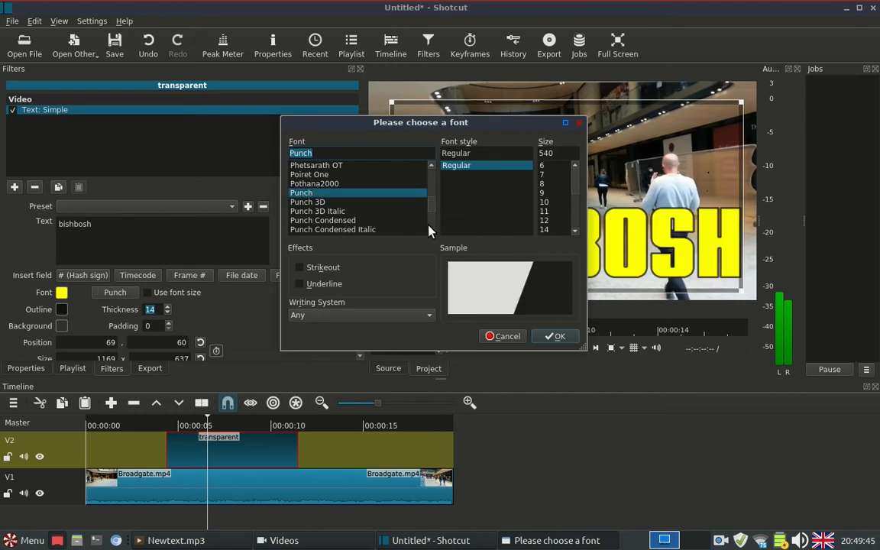
pyautogui.click(556, 337)
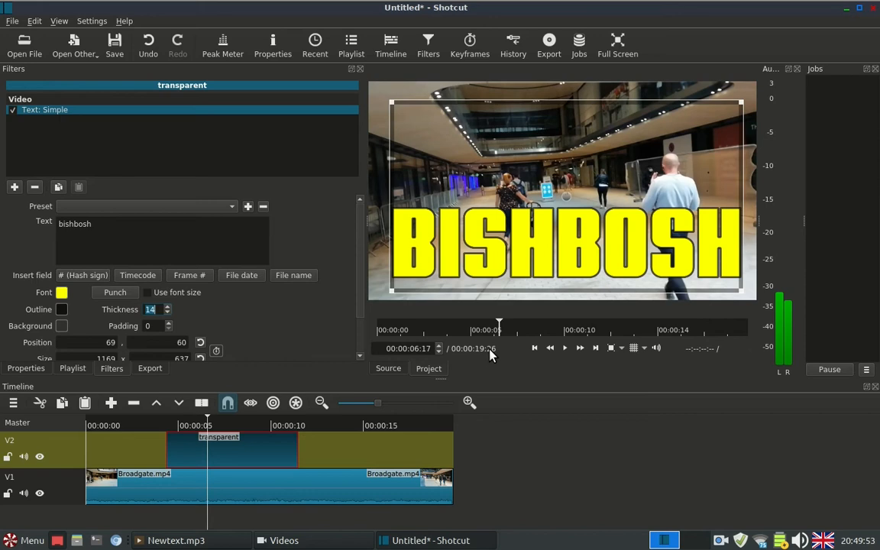
# Step: Play back the title section, and trim and shift the title clip on V2 to span about 5.5 to 12 seconds
pyautogui.click(158, 422)
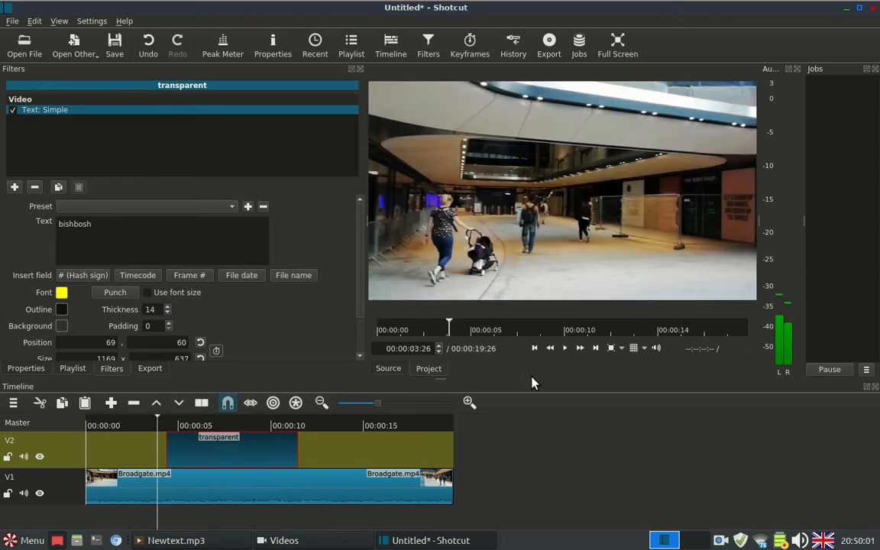
pyautogui.click(565, 349)
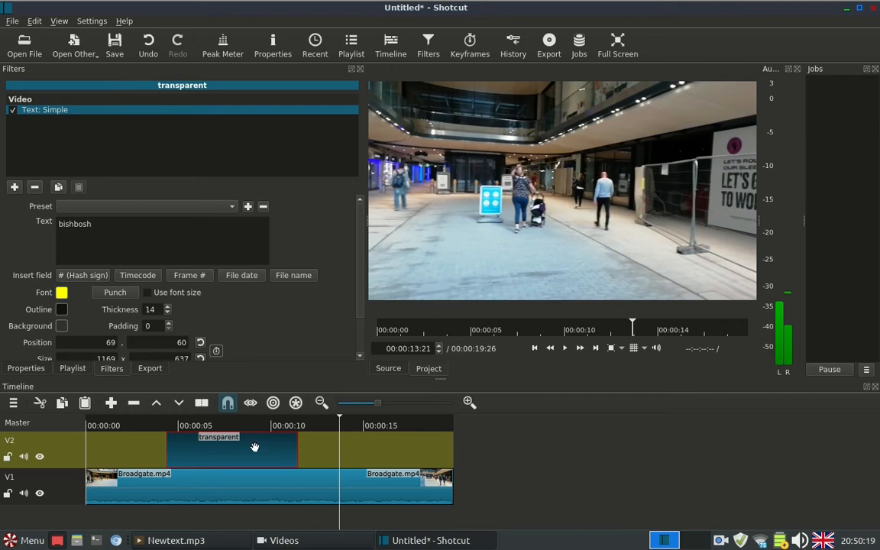
pyautogui.moveTo(298, 457); pyautogui.dragTo(257, 457)
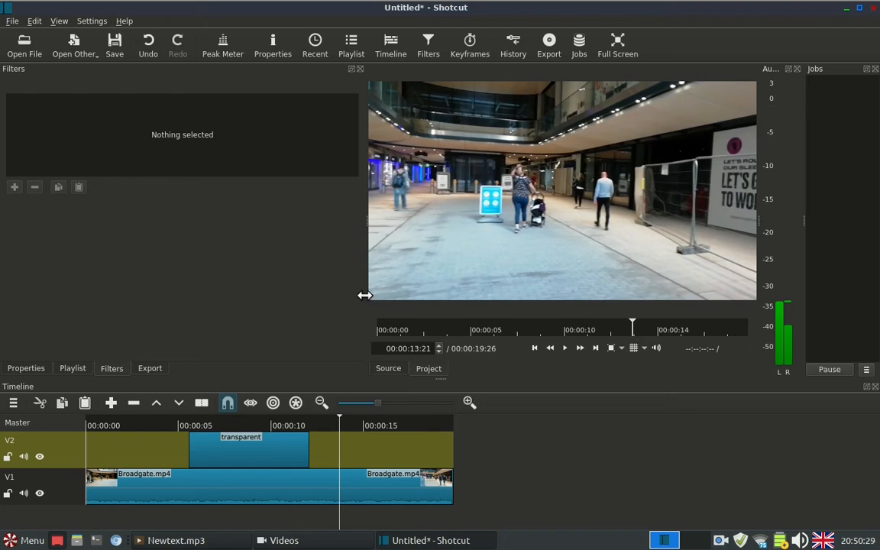
pyautogui.click(160, 422)
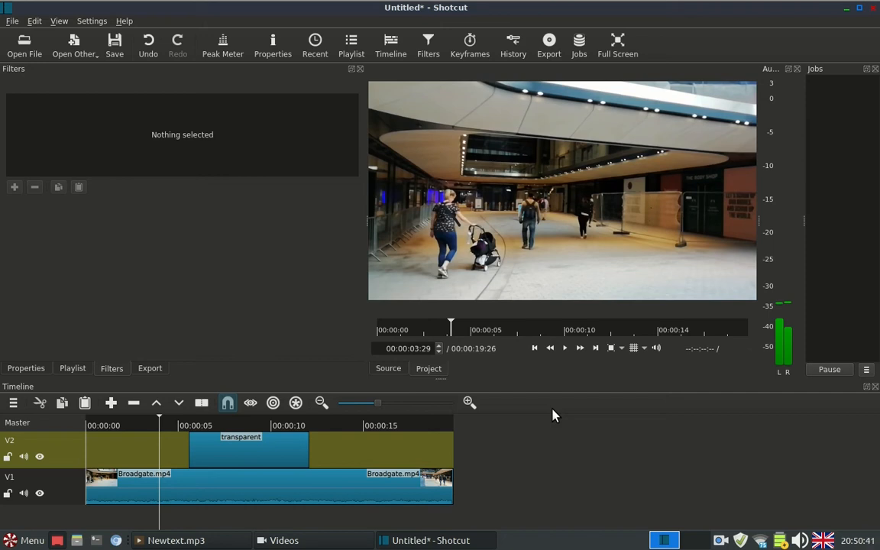
# Step: Add two plain transparent clips from the playlist to V2, at about 1 second before the title clip and about 14 seconds after it
pyautogui.click(72, 368)
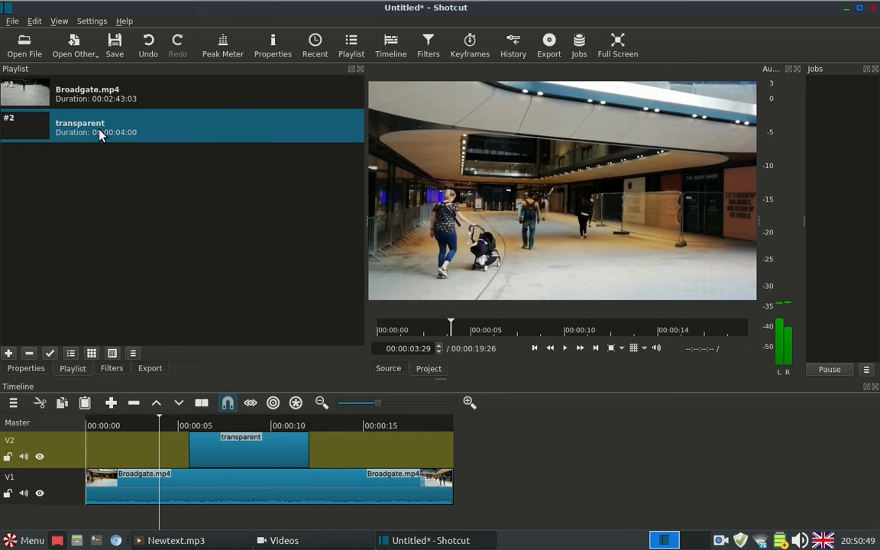
pyautogui.moveTo(42, 127); pyautogui.dragTo(108, 441)
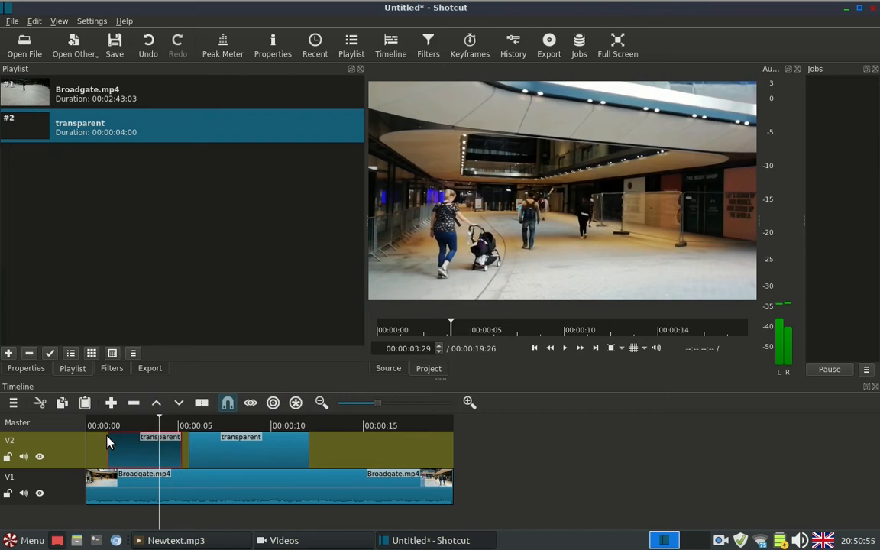
pyautogui.moveTo(34, 130); pyautogui.dragTo(320, 526)
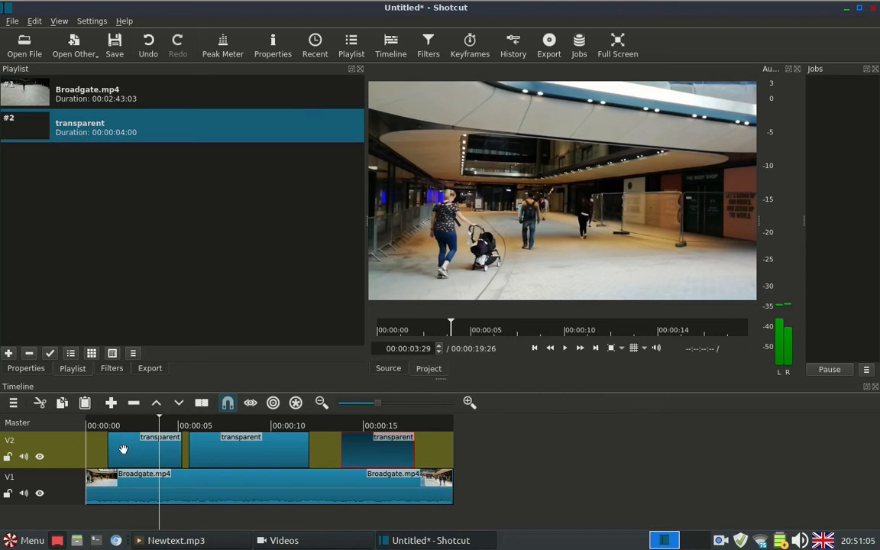
# Step: Overlap the plain transparent clips with the title clip's start and end by about 1.5 and 2 seconds to create transitions, and play the result
pyautogui.moveTo(126, 447); pyautogui.dragTo(165, 460)
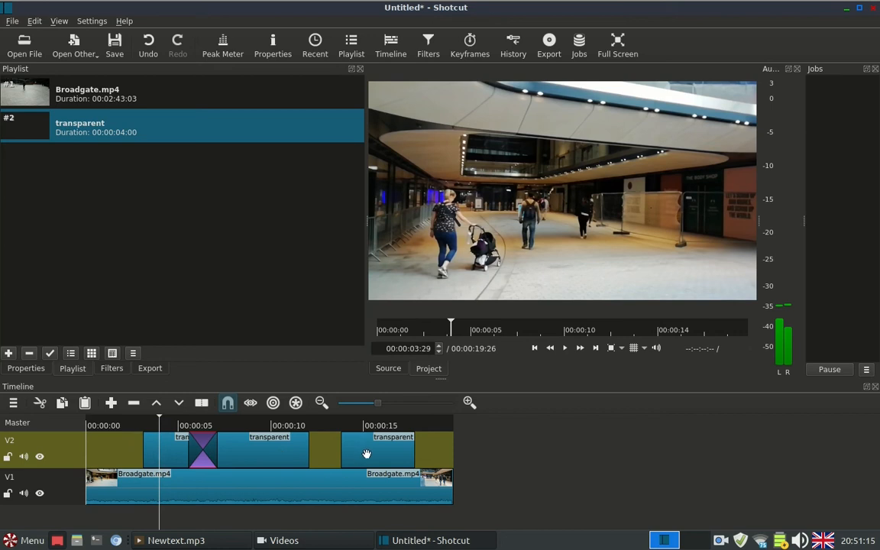
pyautogui.moveTo(370, 451); pyautogui.dragTo(291, 521)
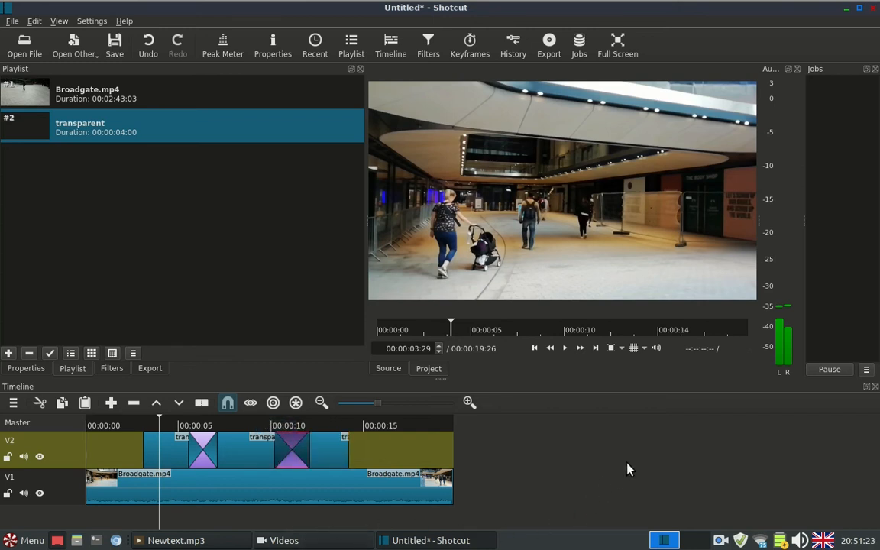
pyautogui.click(565, 348)
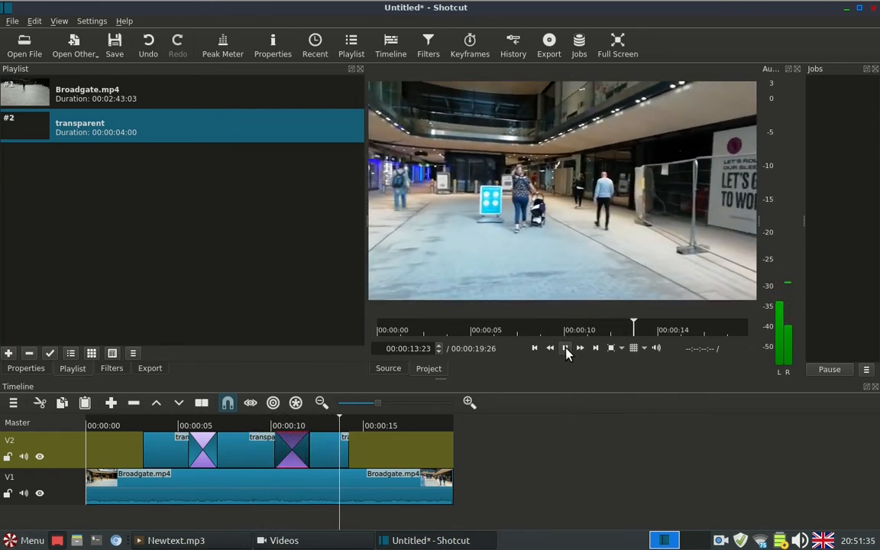
pyautogui.click(566, 350)
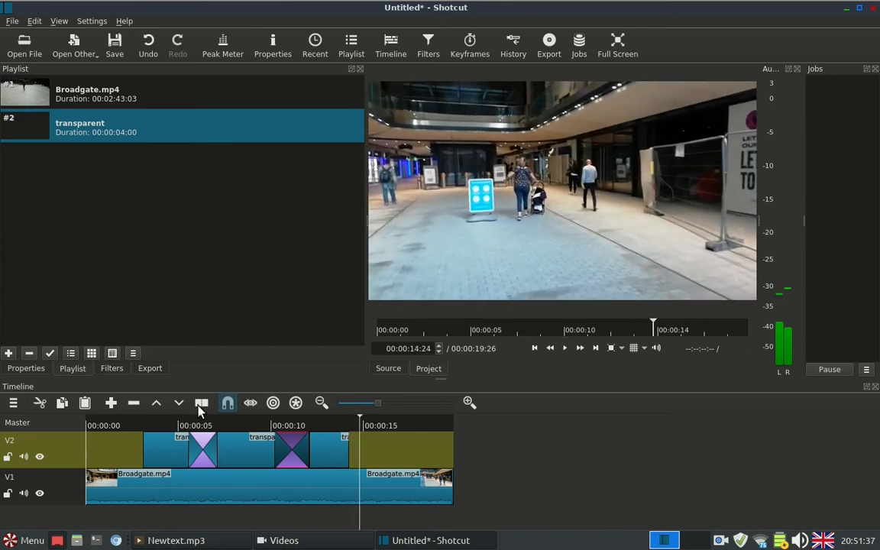
pyautogui.click(146, 422)
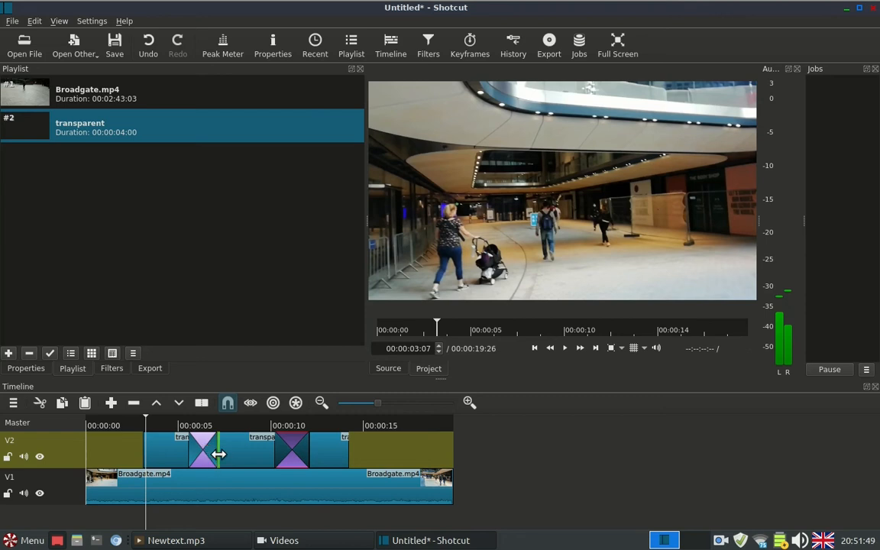
# Step: Try shorter and longer durations for the first transition on V2, leaving it about 2 seconds long
pyautogui.moveTo(219, 455); pyautogui.dragTo(192, 466)
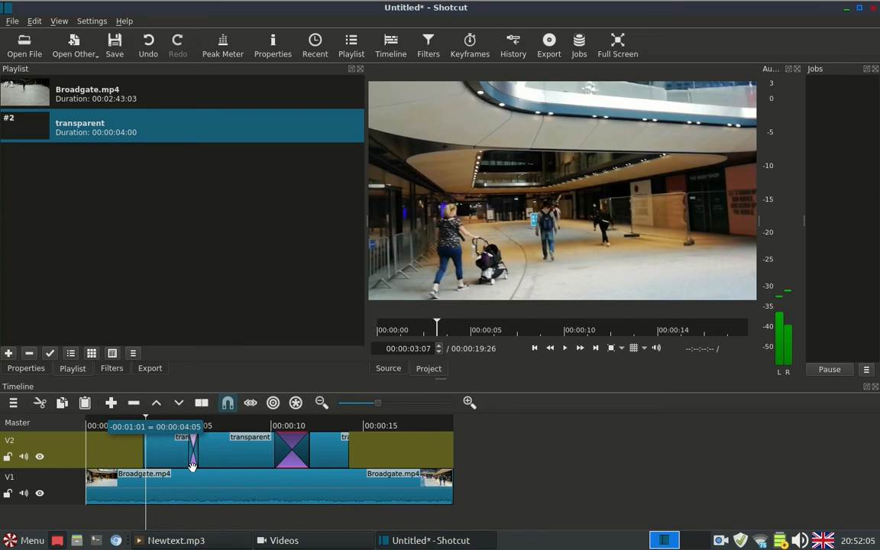
pyautogui.moveTo(193, 466); pyautogui.dragTo(257, 472)
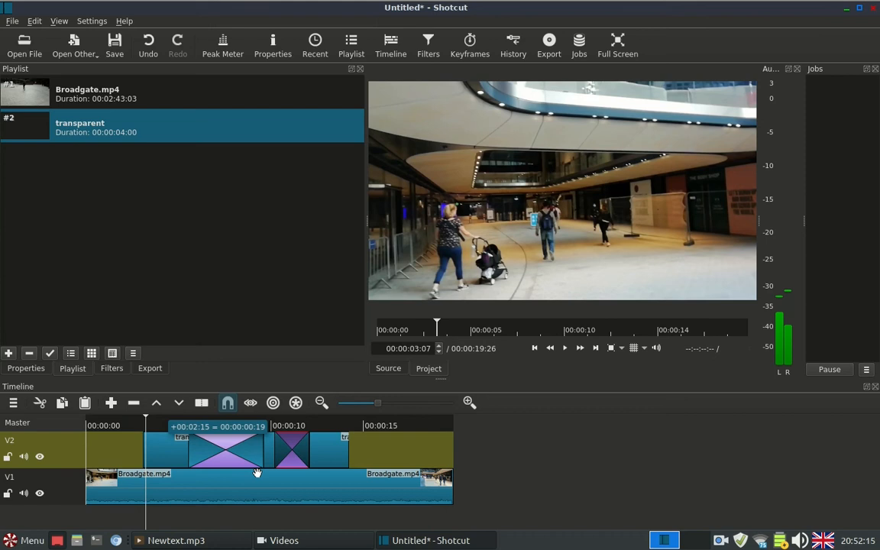
pyautogui.moveTo(258, 473); pyautogui.dragTo(219, 471)
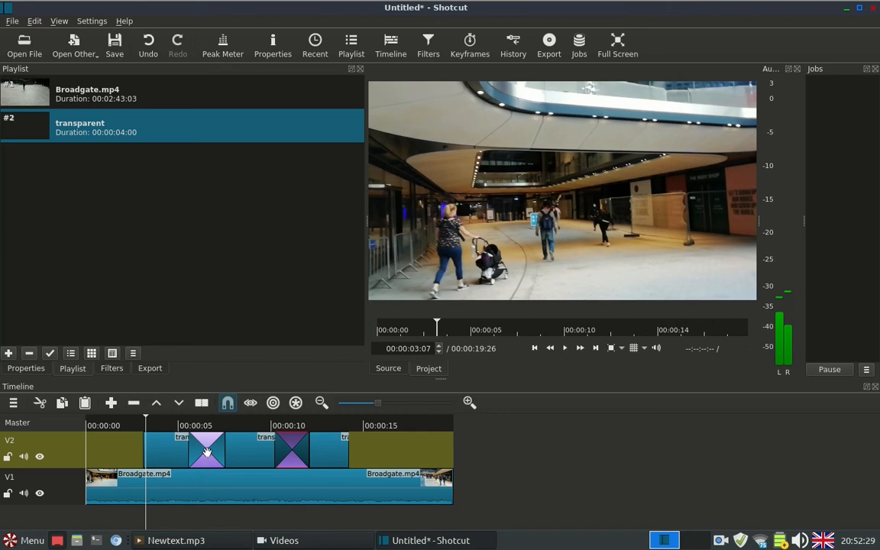
# Step: Change the first transition's video effect to Bar Horizontal
pyautogui.rightClick(206, 451)
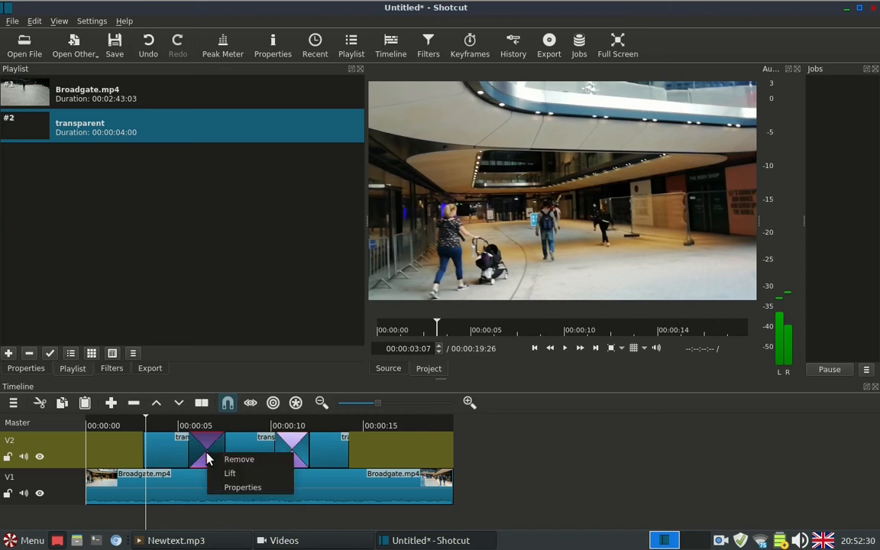
pyautogui.click(239, 488)
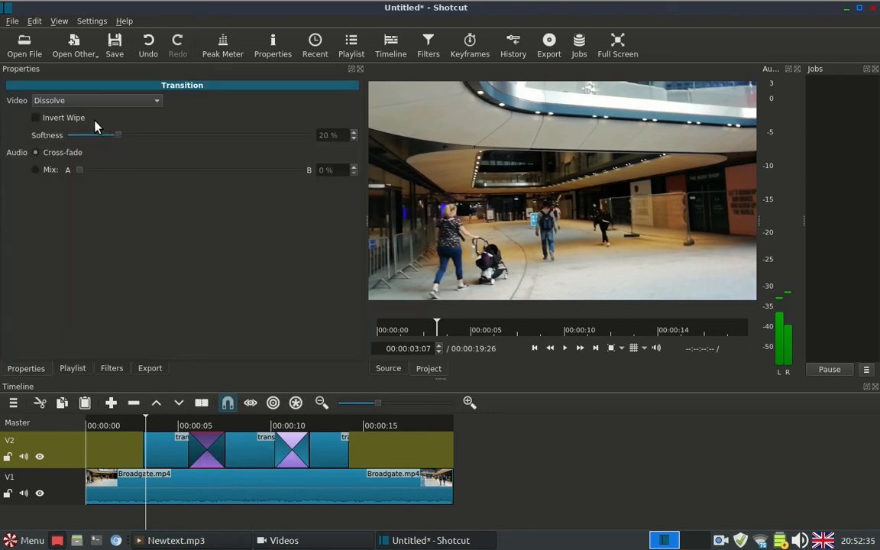
pyautogui.click(83, 101)
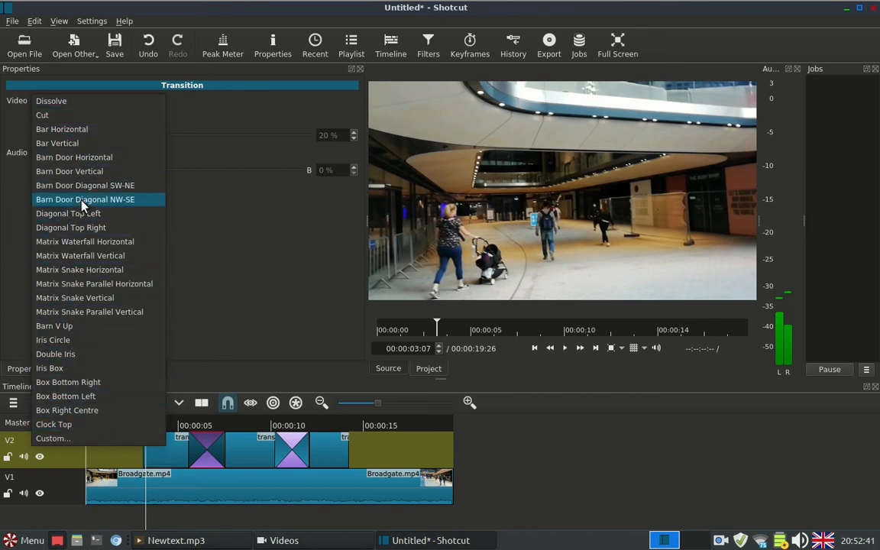
pyautogui.click(86, 135)
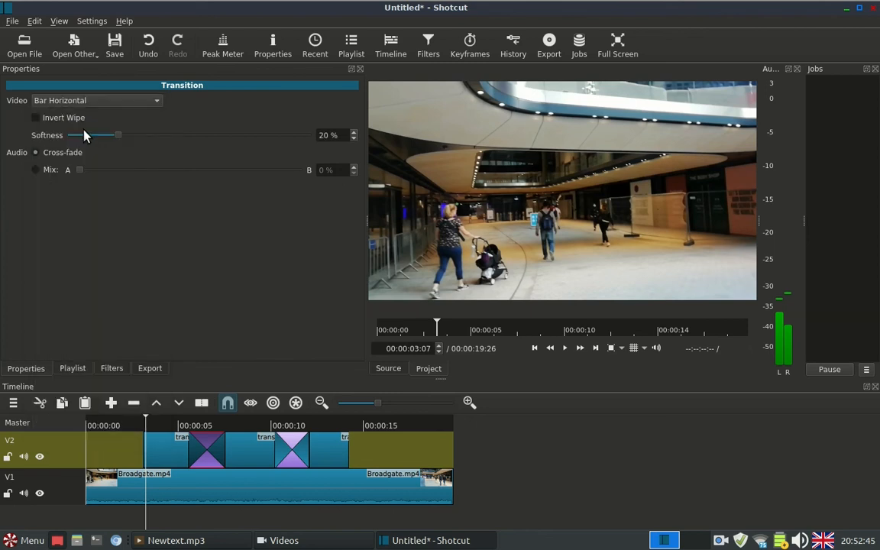
# Step: Change the second transition's video effect to Bar Horizontal and play back the title section
pyautogui.rightClick(287, 451)
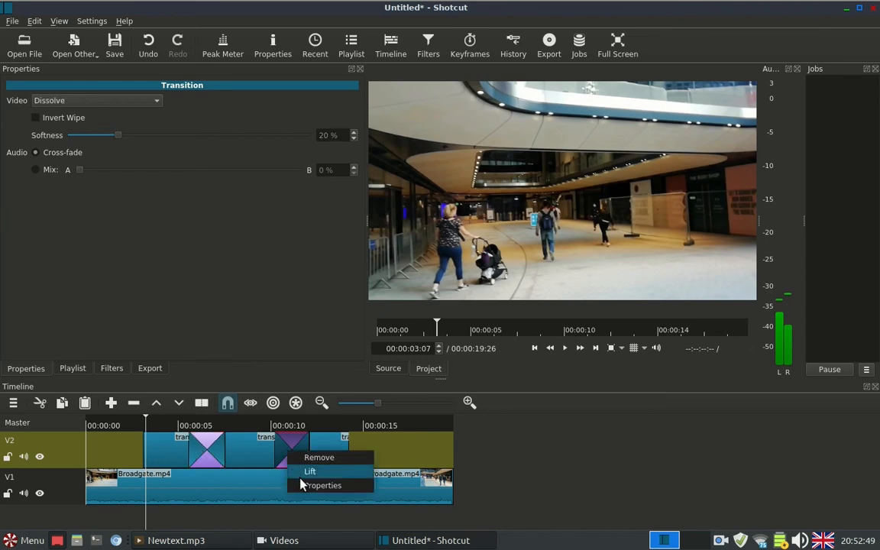
pyautogui.click(313, 487)
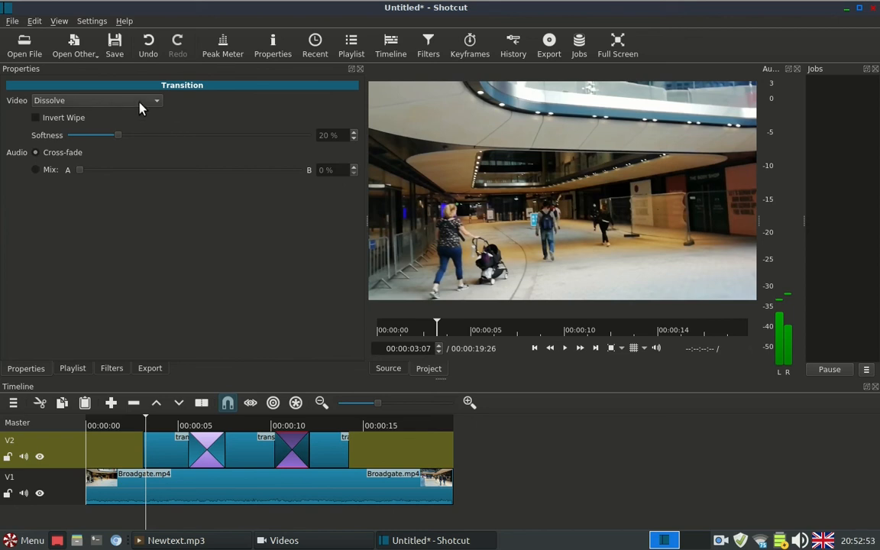
pyautogui.click(108, 101)
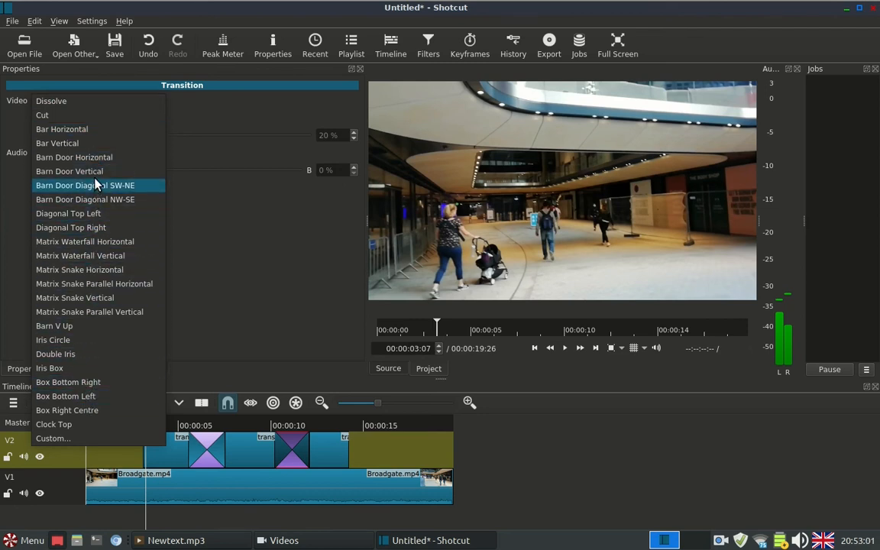
pyautogui.click(102, 132)
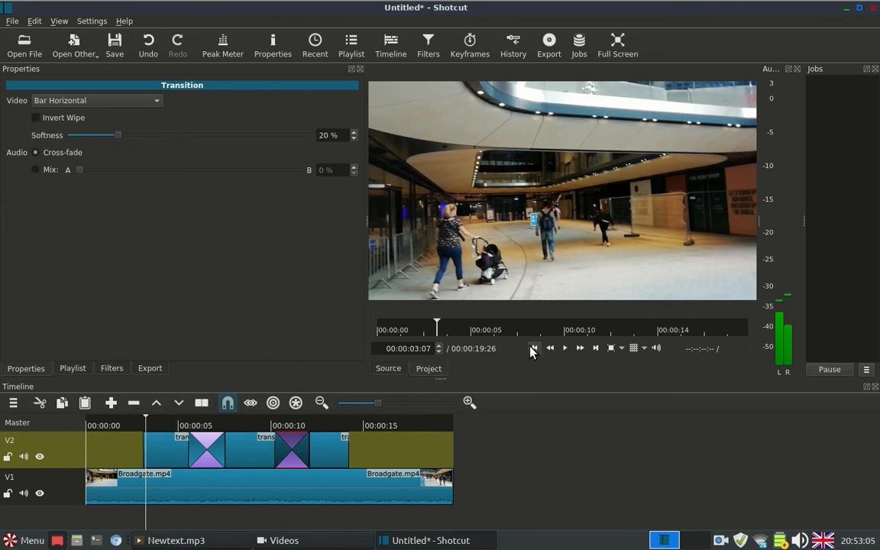
pyautogui.click(565, 348)
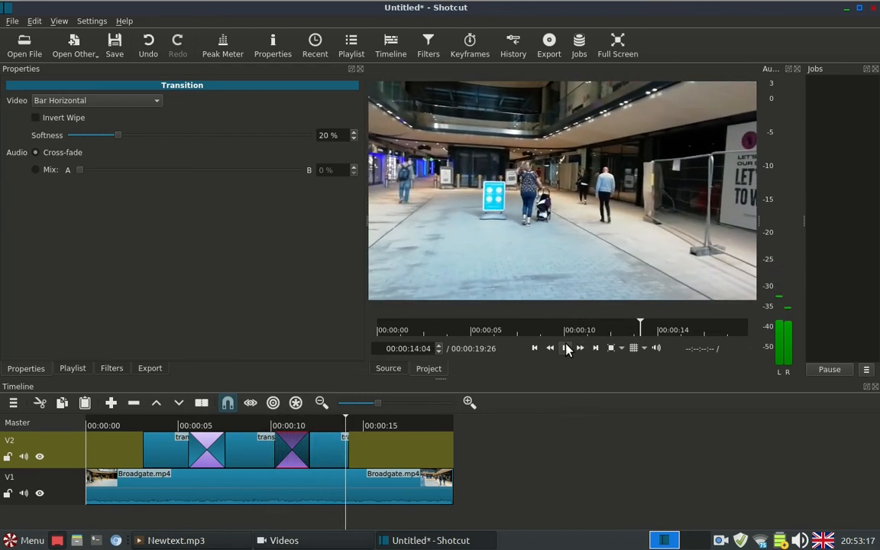
pyautogui.click(155, 424)
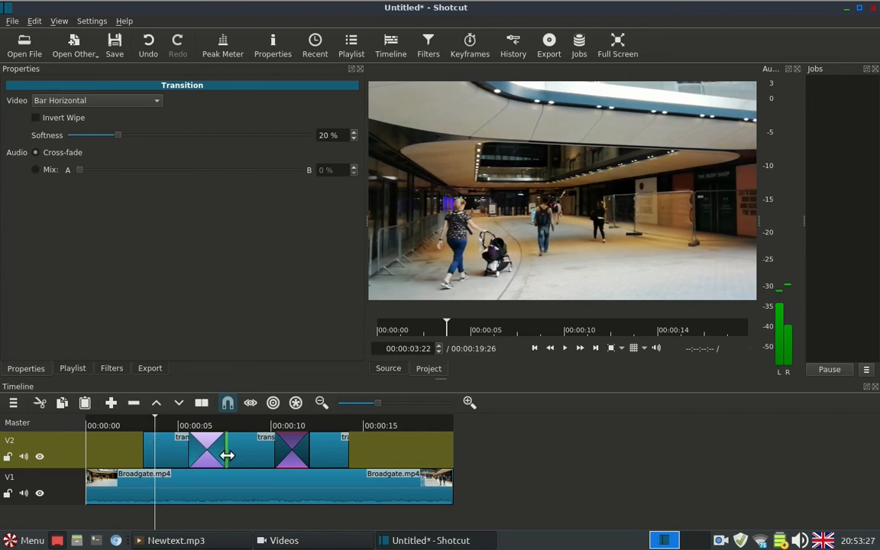
# Step: Shorten both transitions on V2 to about half a second and play back the faster wipes
pyautogui.moveTo(216, 456); pyautogui.dragTo(193, 451)
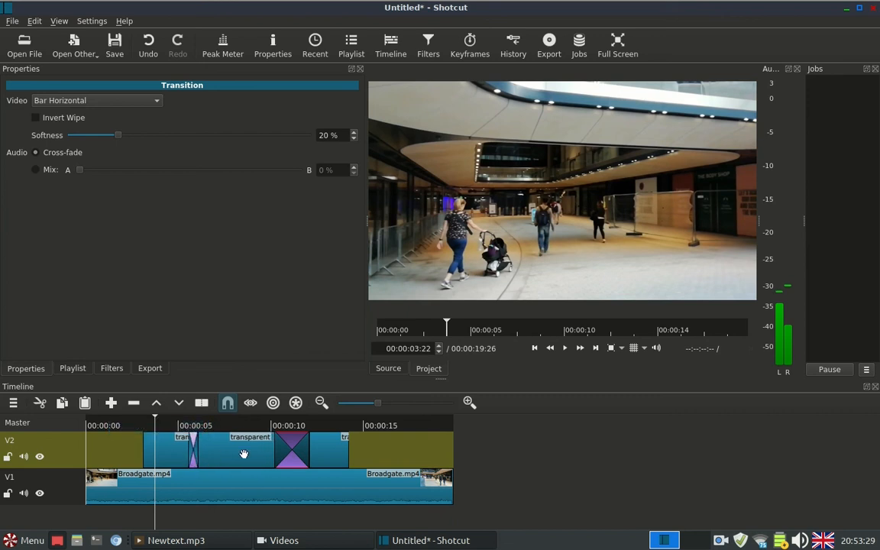
pyautogui.moveTo(313, 449); pyautogui.dragTo(277, 459)
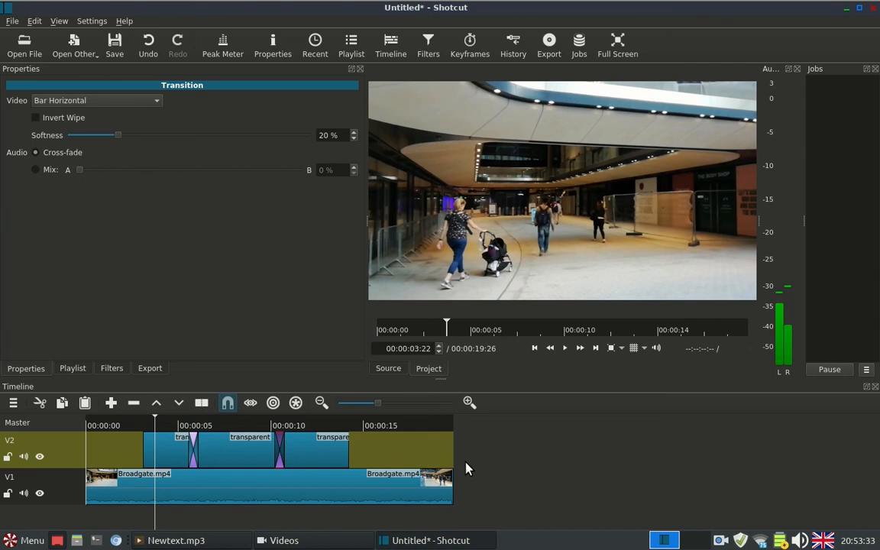
pyautogui.click(565, 348)
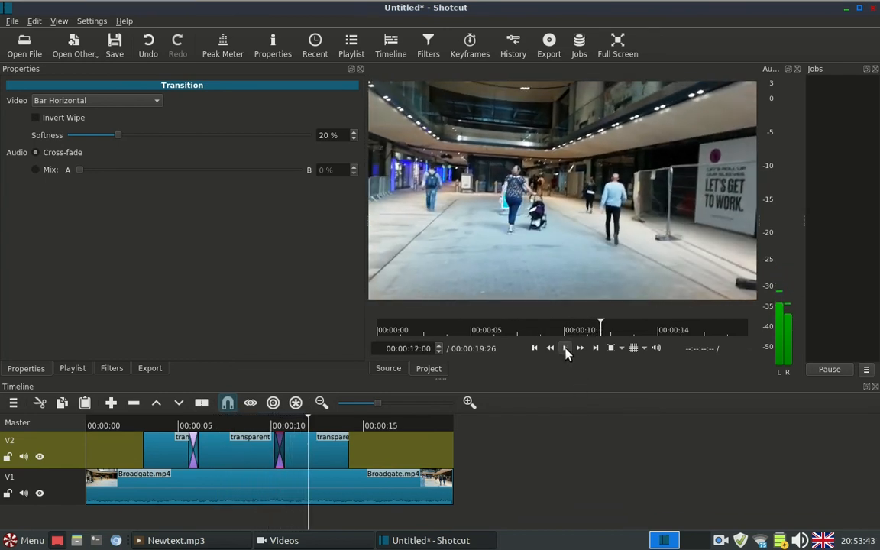
pyautogui.click(566, 348)
pyautogui.click(155, 426)
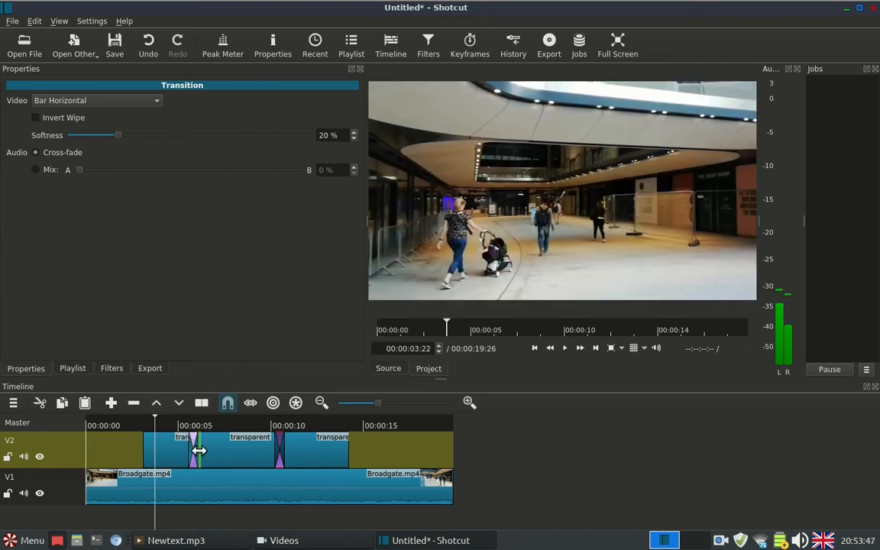
# Step: Lengthen both transitions on V2 to about 3 seconds and play back the slower wipes
pyautogui.moveTo(200, 451); pyautogui.dragTo(252, 458)
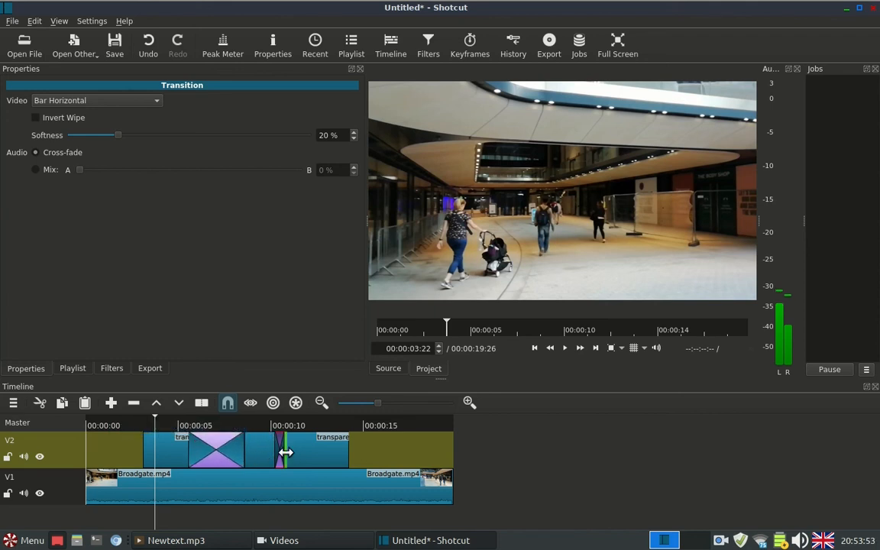
pyautogui.moveTo(284, 454); pyautogui.dragTo(346, 453)
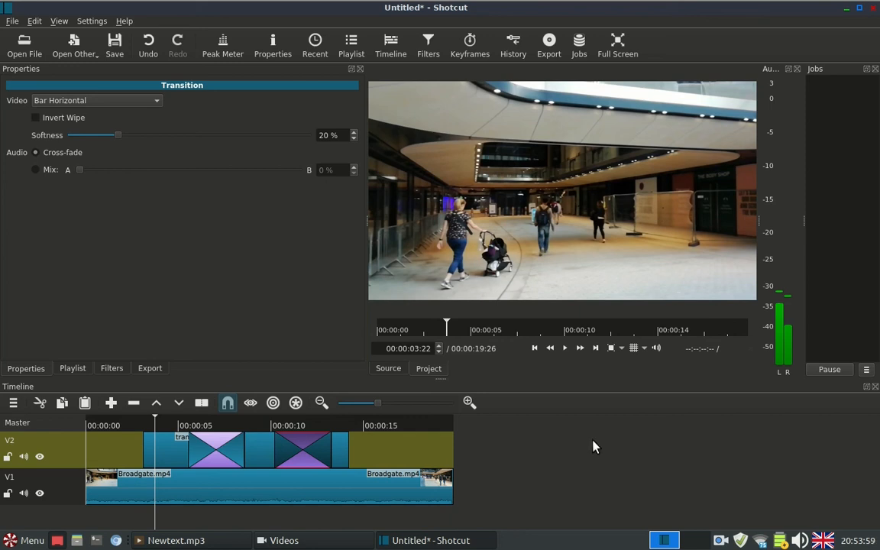
pyautogui.click(564, 349)
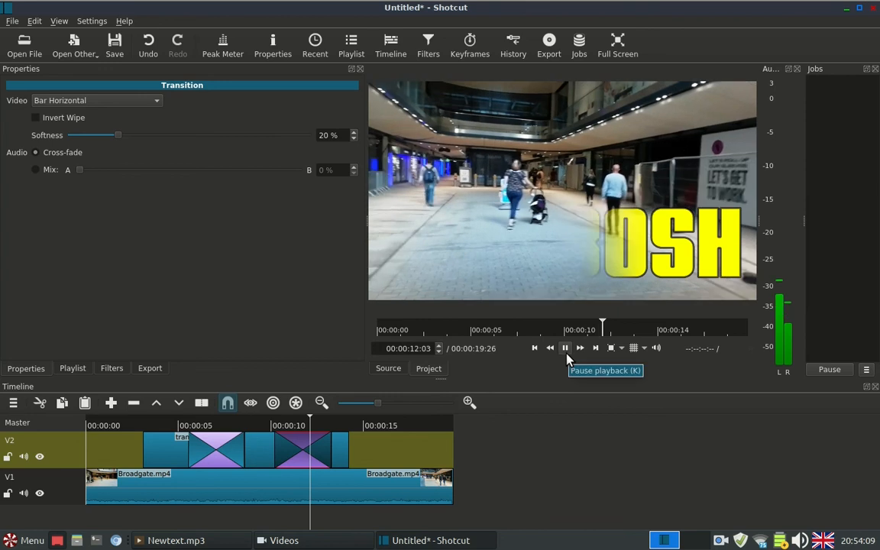
pyautogui.click(566, 349)
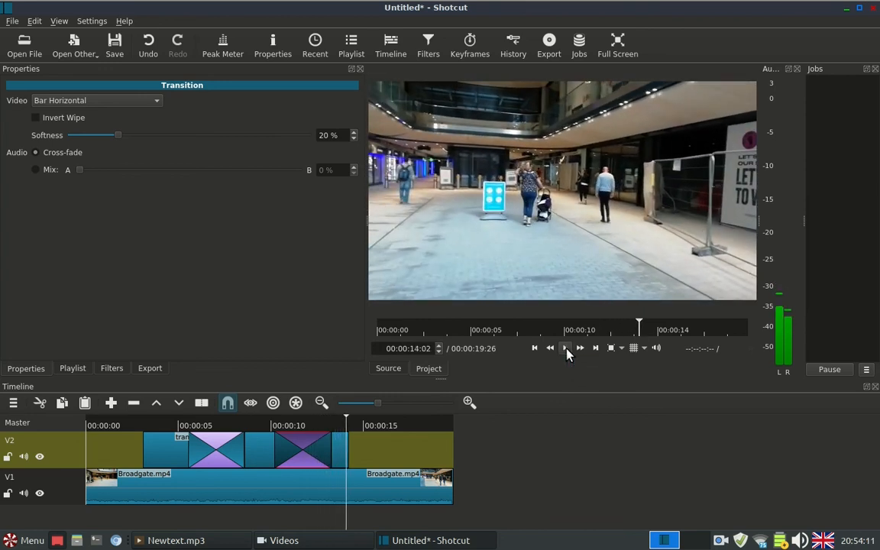
pyautogui.click(161, 421)
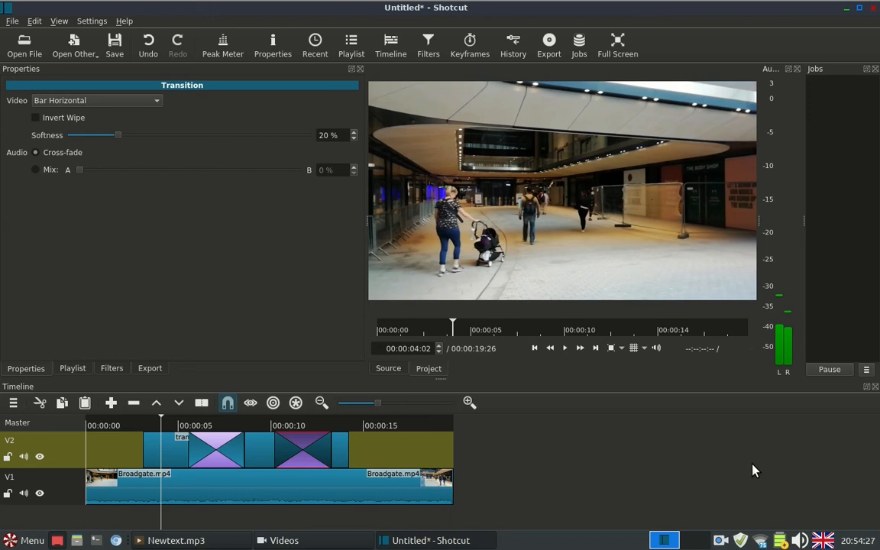
# Step: Invert the second transition's wipe and play back the title section through its end
pyautogui.click(36, 120)
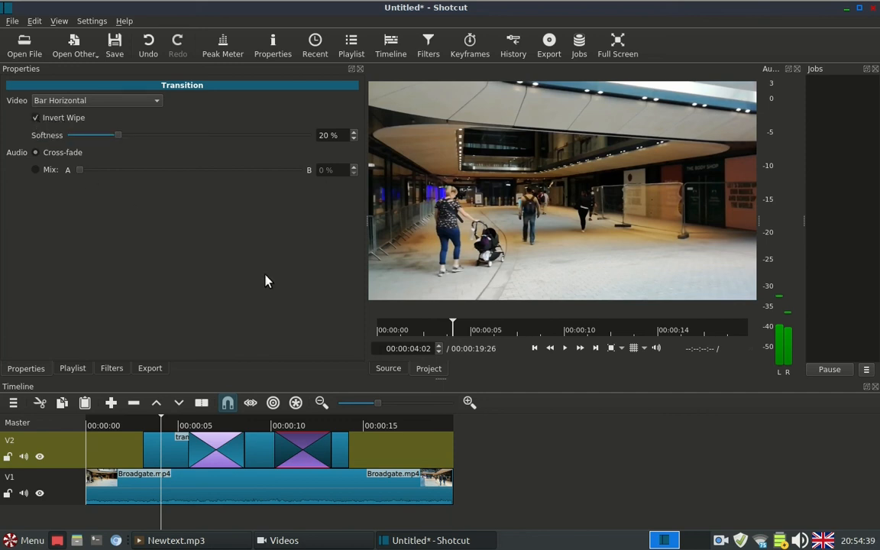
pyautogui.click(565, 348)
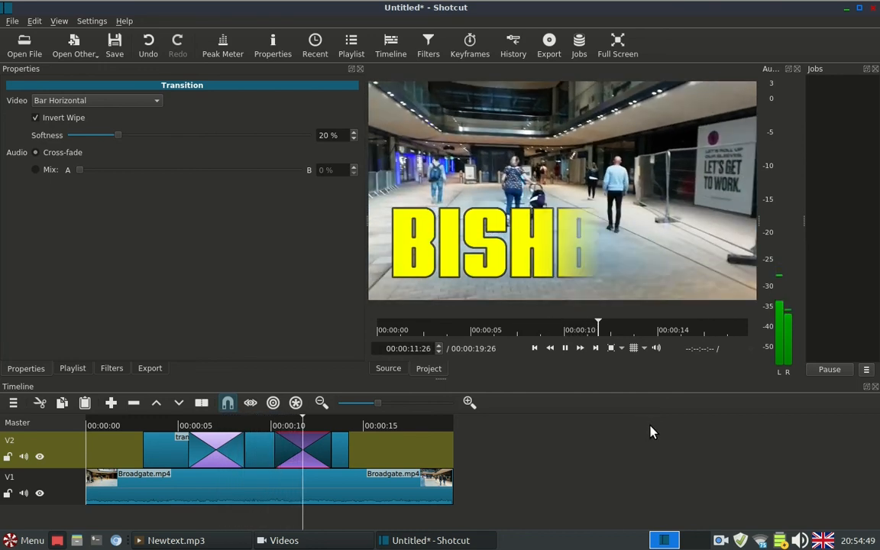
pyautogui.click(566, 349)
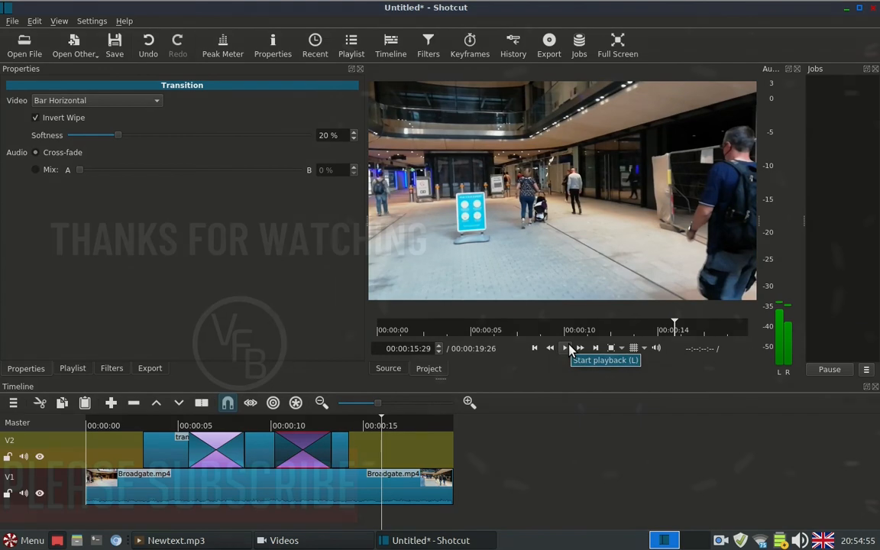